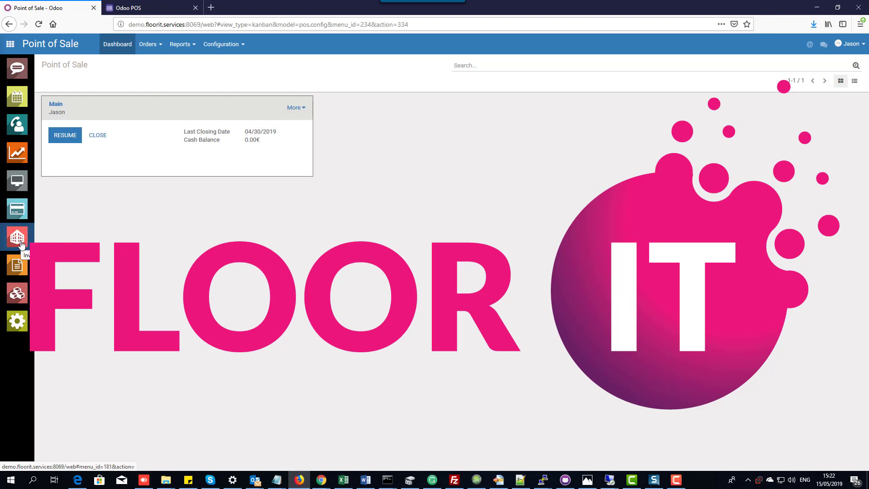
{"action": "left_click", "coordinate": [21, 245]}
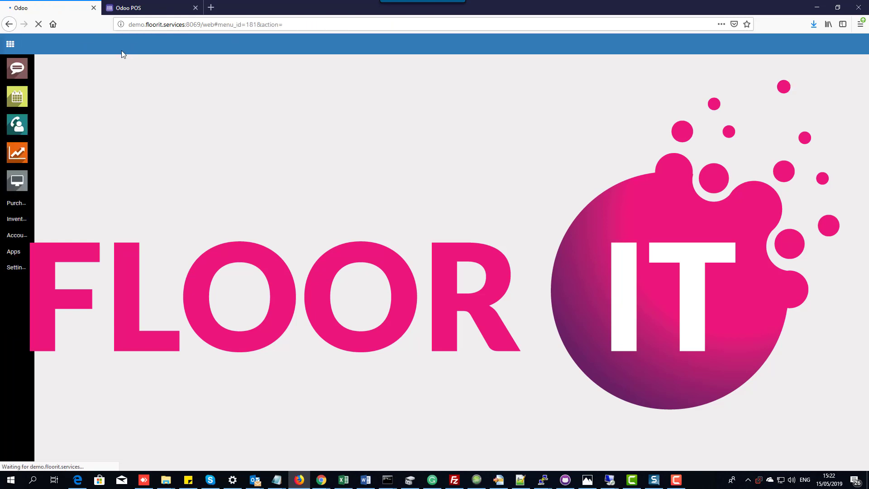
{"action": "left_click", "coordinate": [188, 44]}
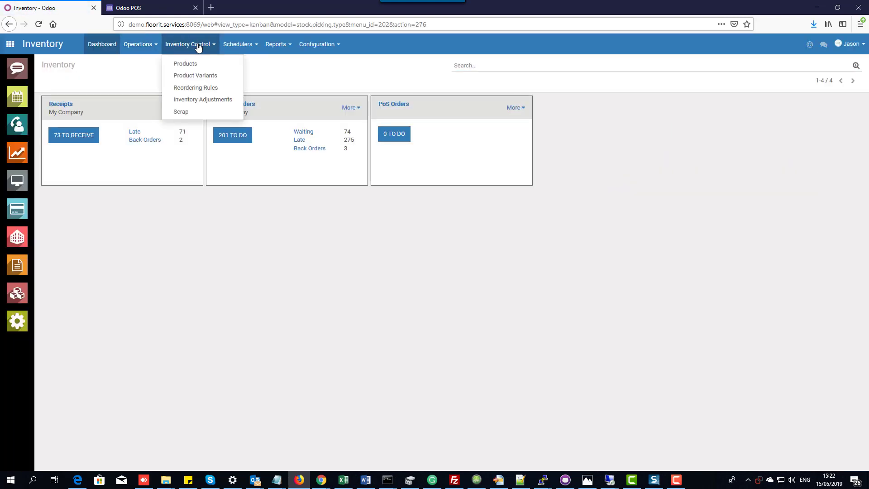
{"action": "left_click_drag", "start_coordinate": [147, 278], "coordinate": [45, 183]}
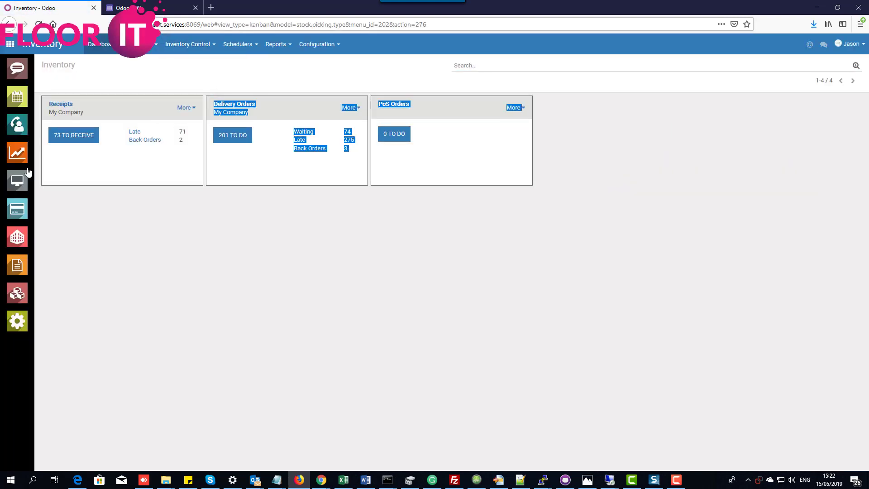
Open the product list in the Sales module.
{"action": "left_click", "coordinate": [20, 156]}
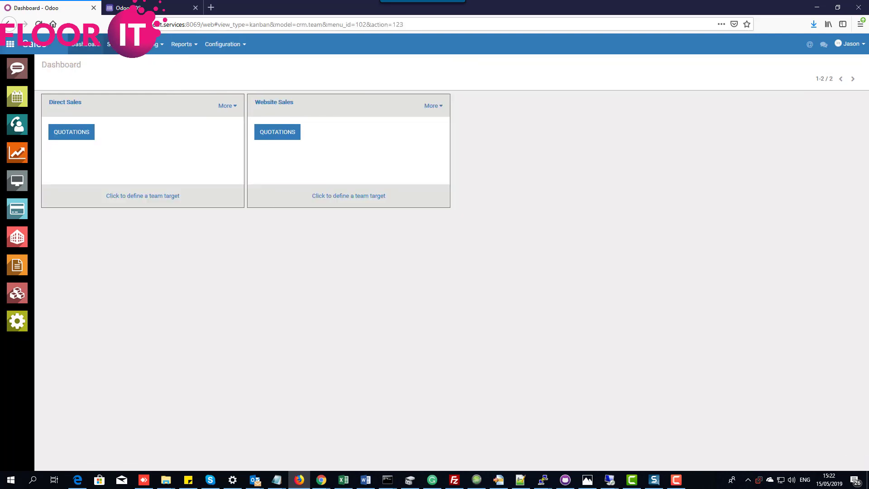
{"action": "left_click", "coordinate": [111, 44]}
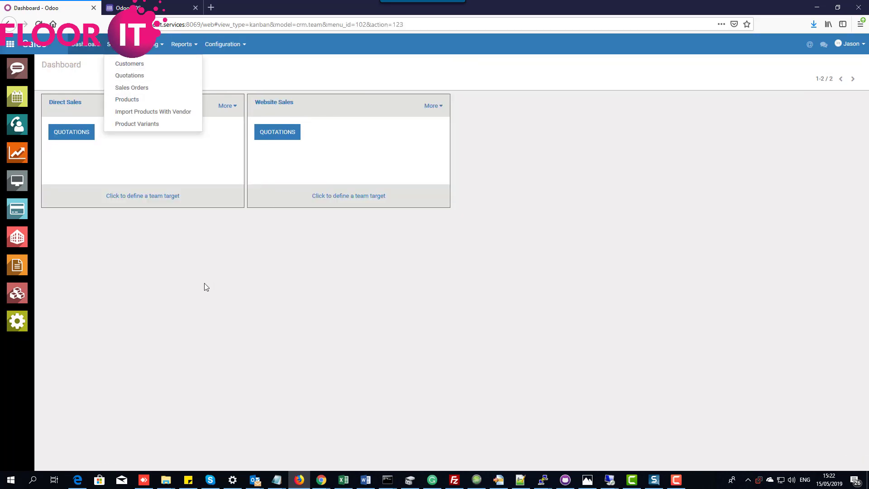
{"action": "left_click", "coordinate": [69, 110]}
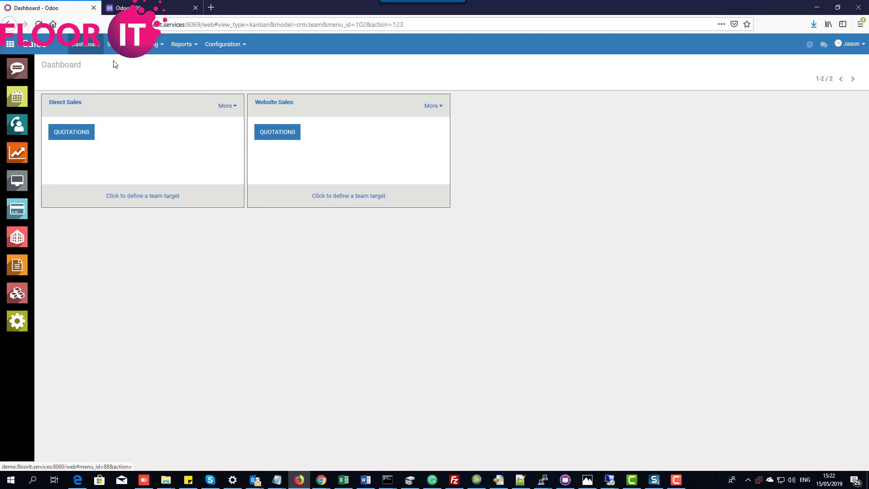
{"action": "left_click", "coordinate": [112, 45]}
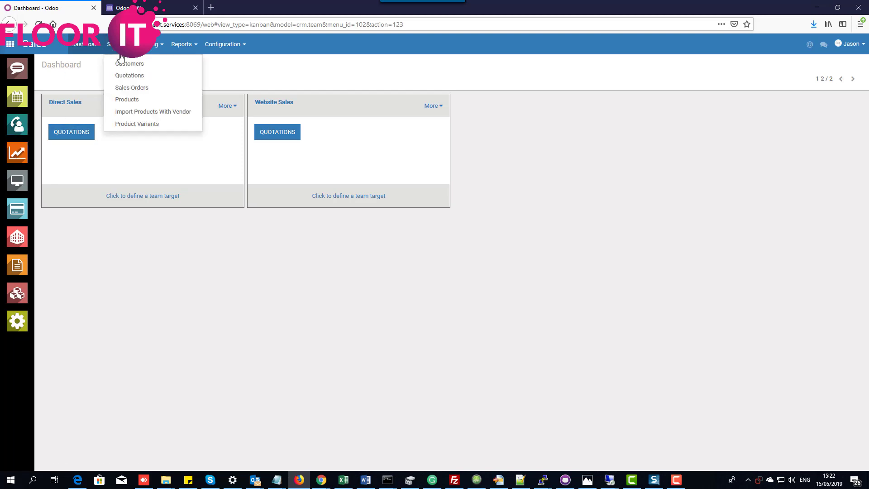
{"action": "left_click", "coordinate": [117, 104]}
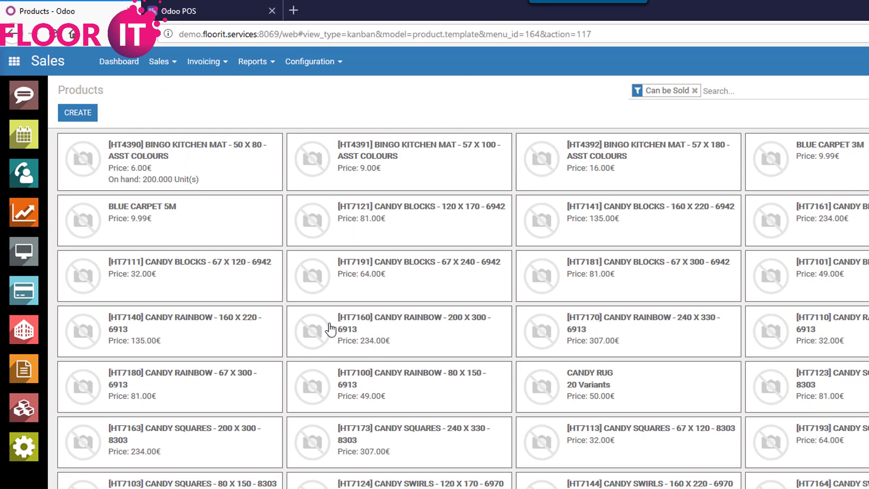
Expand the product search options and review the available filters, grouping and favourites choices.
{"action": "left_click", "coordinate": [833, 93]}
{"action": "left_click", "coordinate": [709, 116]}
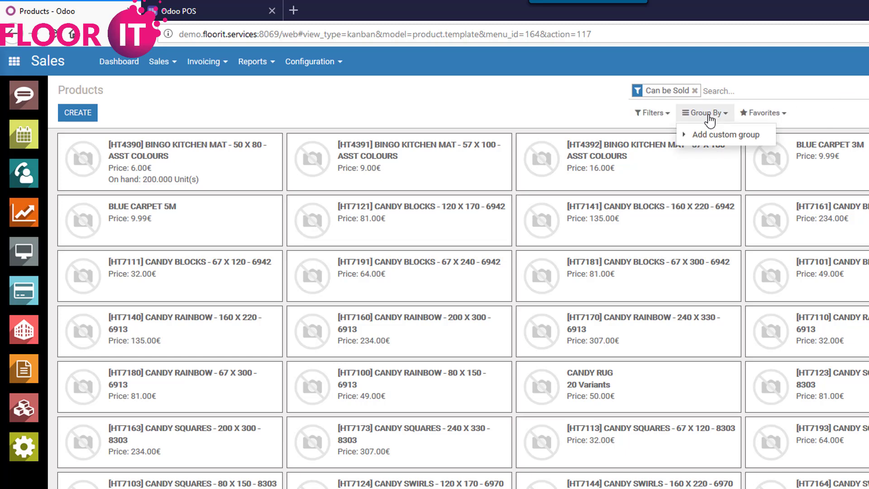
{"action": "left_click", "coordinate": [652, 114]}
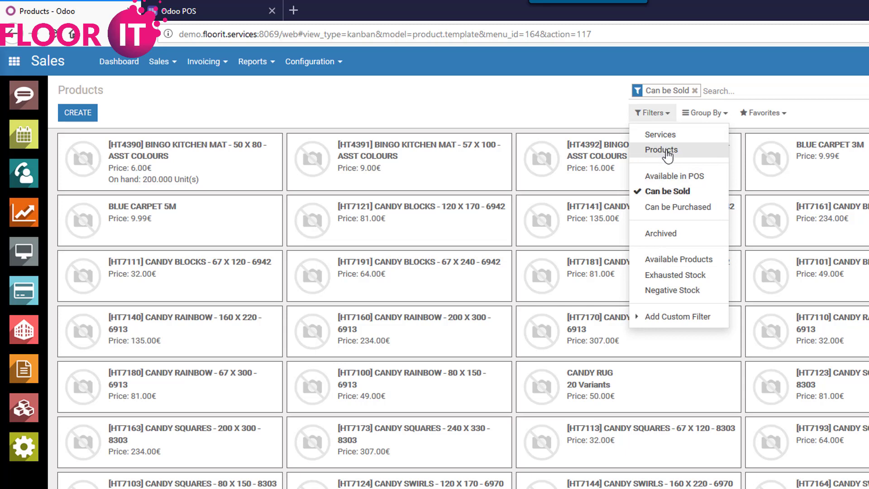
{"action": "left_click", "coordinate": [734, 115]}
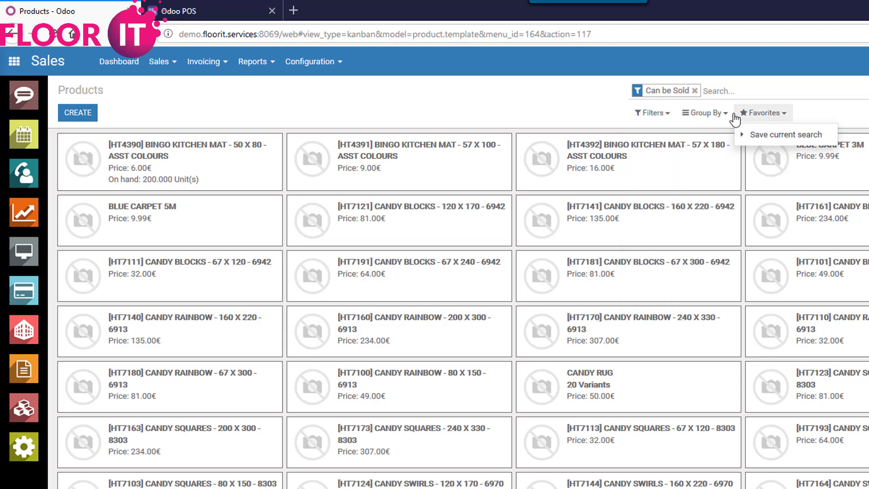
{"action": "left_click", "coordinate": [710, 116]}
{"action": "left_click", "coordinate": [656, 119]}
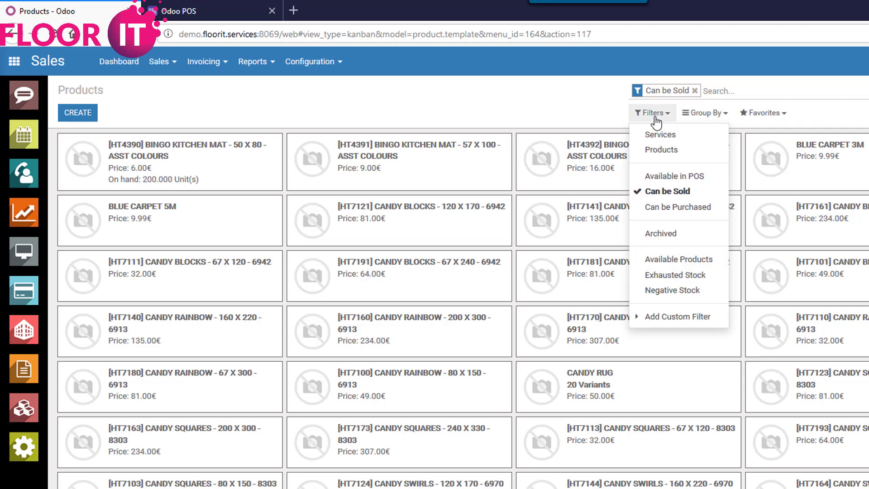
{"action": "left_click", "coordinate": [674, 318]}
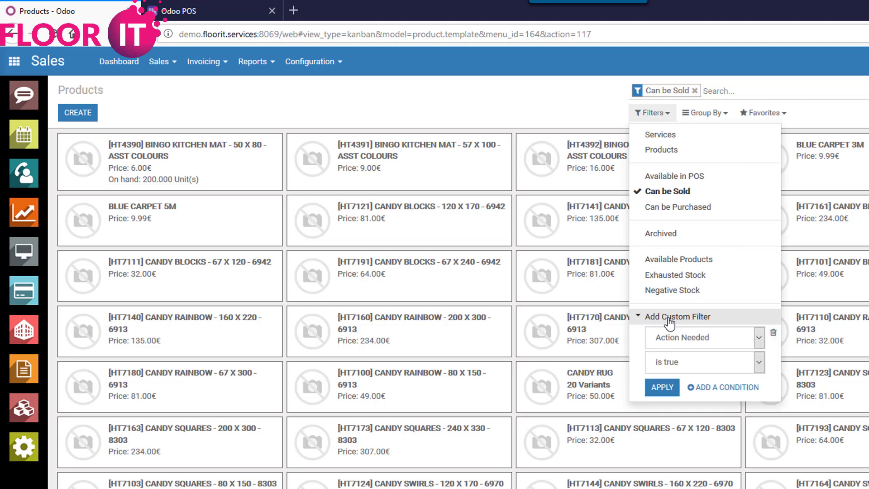
{"action": "left_click", "coordinate": [748, 345]}
{"action": "mouse_move", "coordinate": [769, 371]}
{"action": "left_mouse_down"}
{"action": "mouse_move", "coordinate": [766, 422]}
{"action": "mouse_move", "coordinate": [761, 368]}
{"action": "mouse_move", "coordinate": [772, 488]}
{"action": "mouse_move", "coordinate": [773, 360]}
{"action": "left_mouse_up"}
{"action": "left_click", "coordinate": [835, 112]}
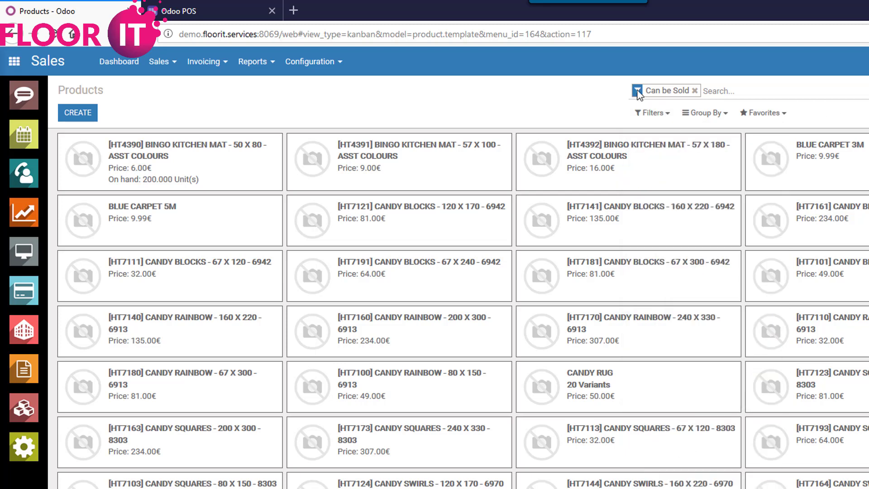
{"action": "left_click", "coordinate": [768, 116]}
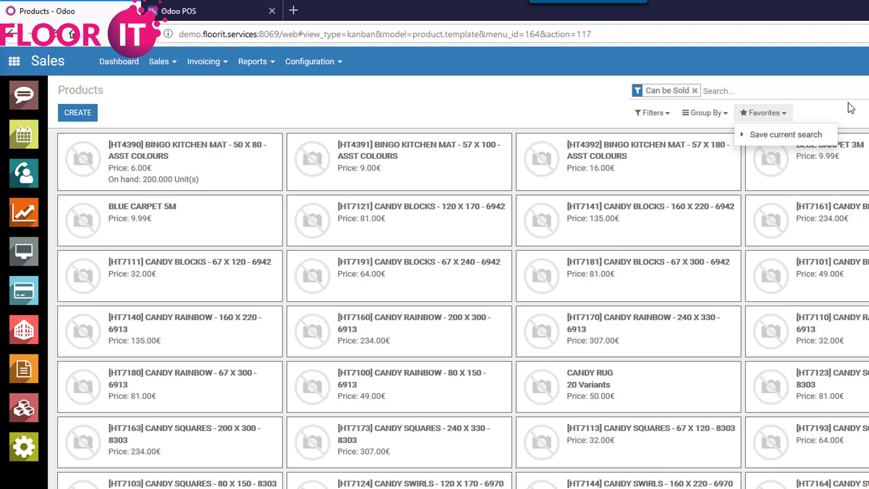
{"action": "left_click", "coordinate": [830, 85]}
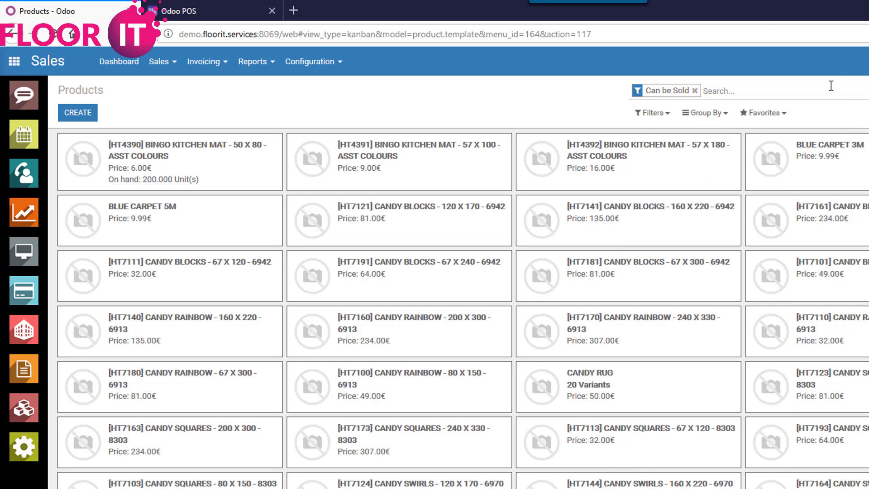
Try a custom product filter for Vendors is equal to "ESP", and remove it again.
{"action": "left_click", "coordinate": [668, 118]}
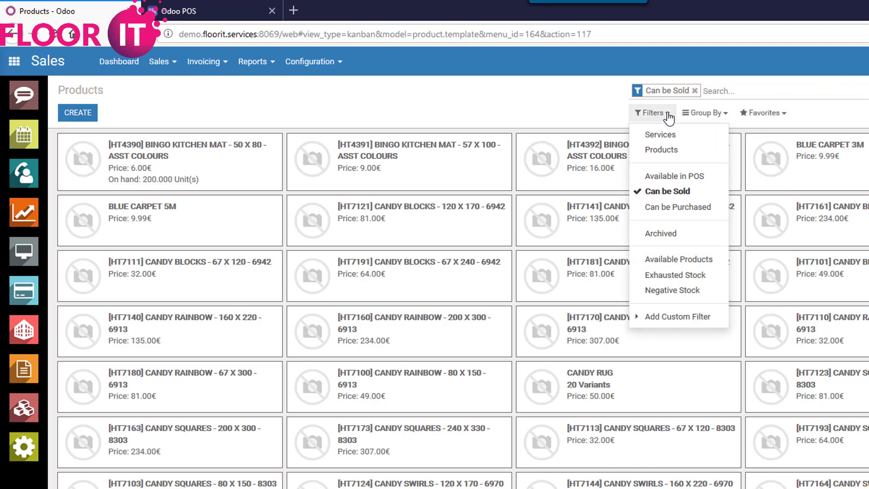
{"action": "left_click", "coordinate": [656, 317]}
{"action": "left_click", "coordinate": [677, 346]}
{"action": "scroll", "coordinate": [724, 384], "scroll_direction": "down", "scroll_amount": 10}
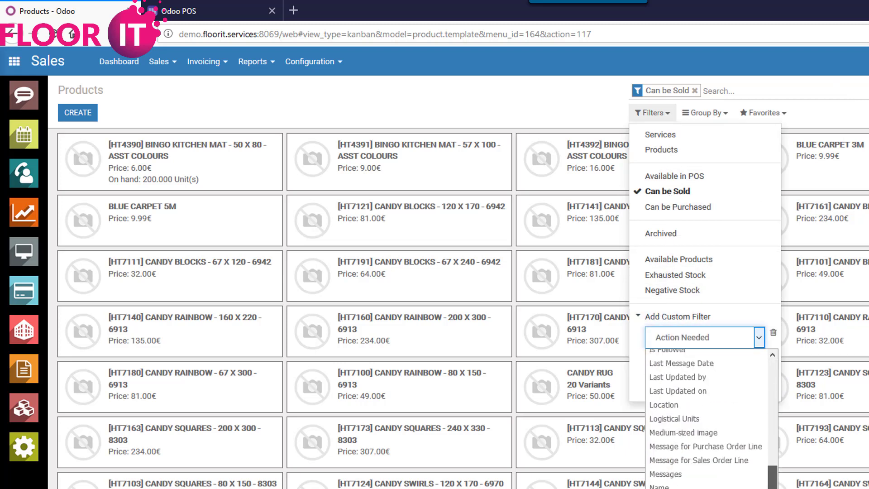
{"action": "scroll", "coordinate": [708, 419], "scroll_direction": "down", "scroll_amount": 5}
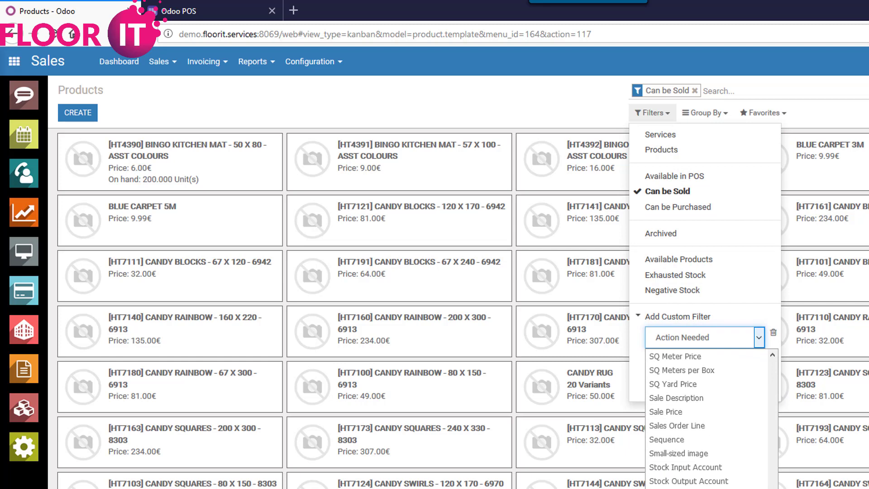
{"action": "left_click", "coordinate": [678, 481]}
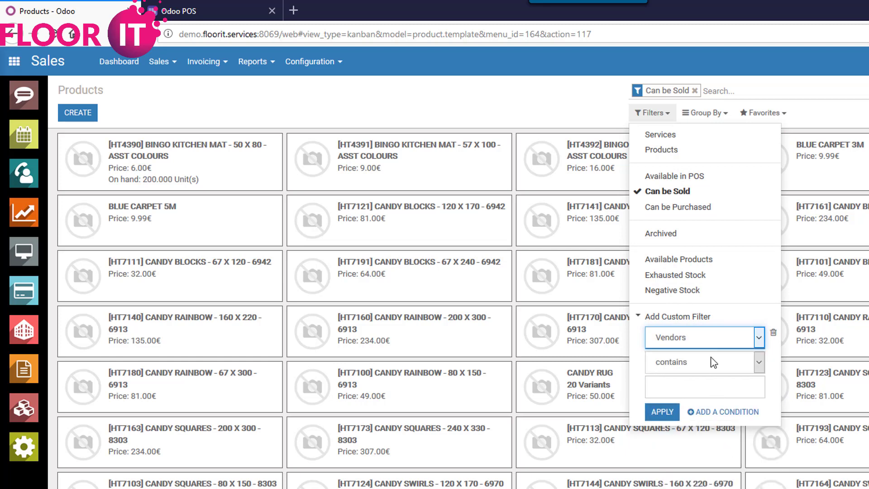
{"action": "left_click", "coordinate": [714, 363]}
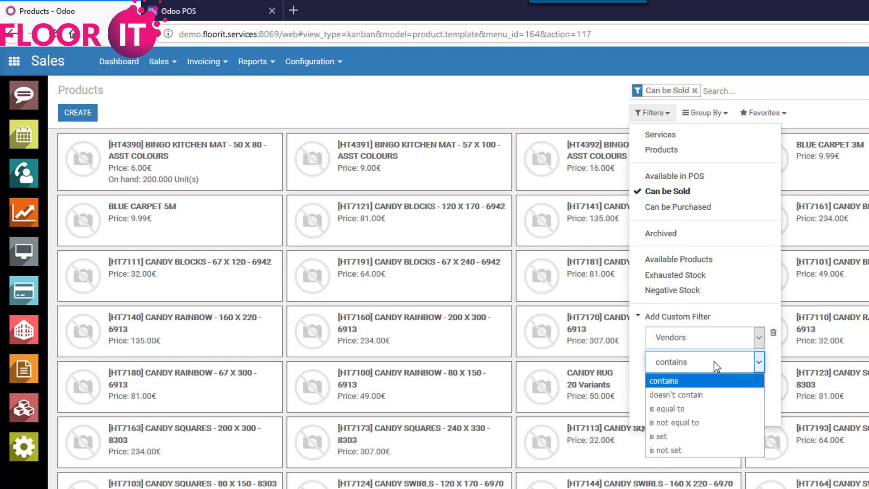
{"action": "left_click", "coordinate": [674, 409]}
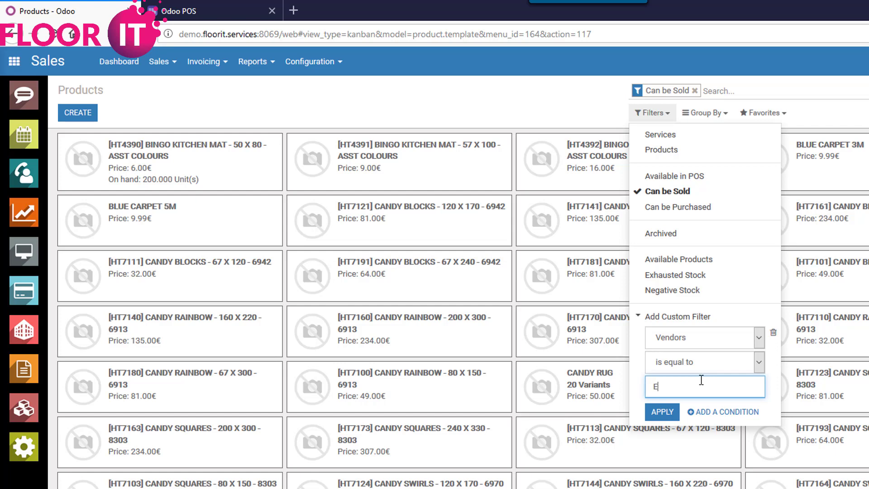
{"action": "left_click", "coordinate": [664, 411]}
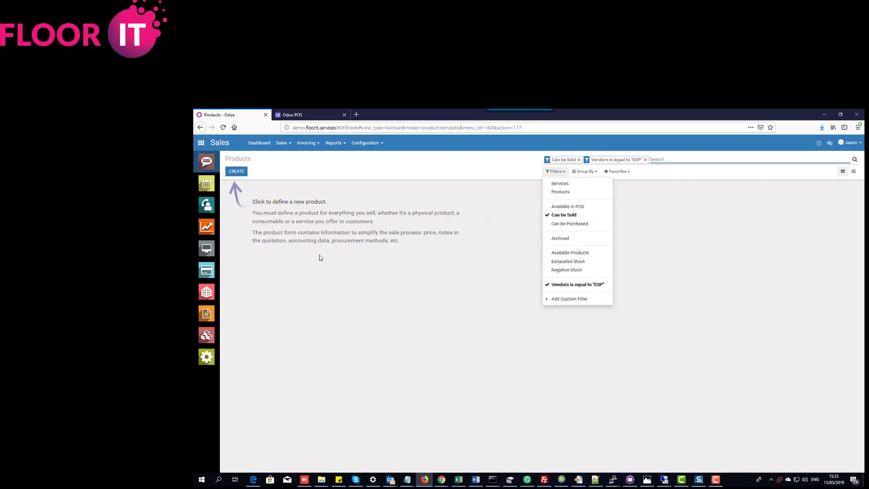
{"action": "left_click", "coordinate": [575, 285]}
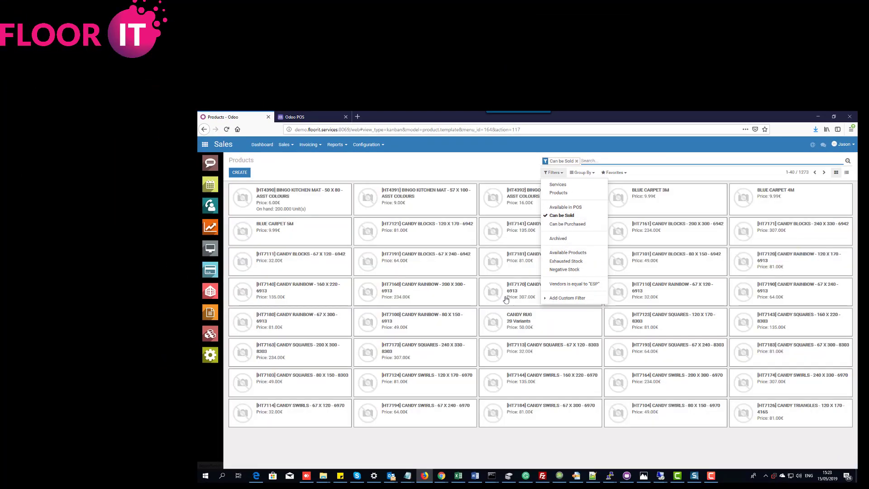
Open the vendor line in the inventory details of the product [HT7160] CANDY RAINBOW - 200 X 300 - 6913.
{"action": "left_click", "coordinate": [418, 291]}
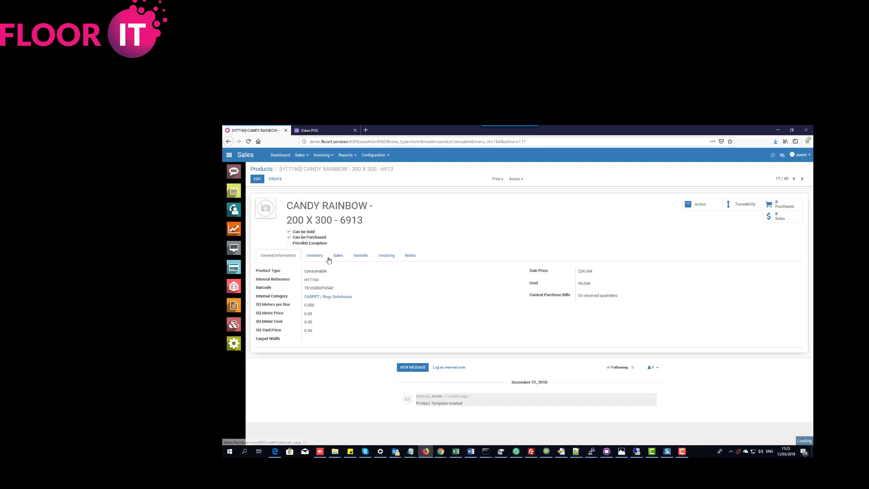
{"action": "left_click", "coordinate": [304, 256]}
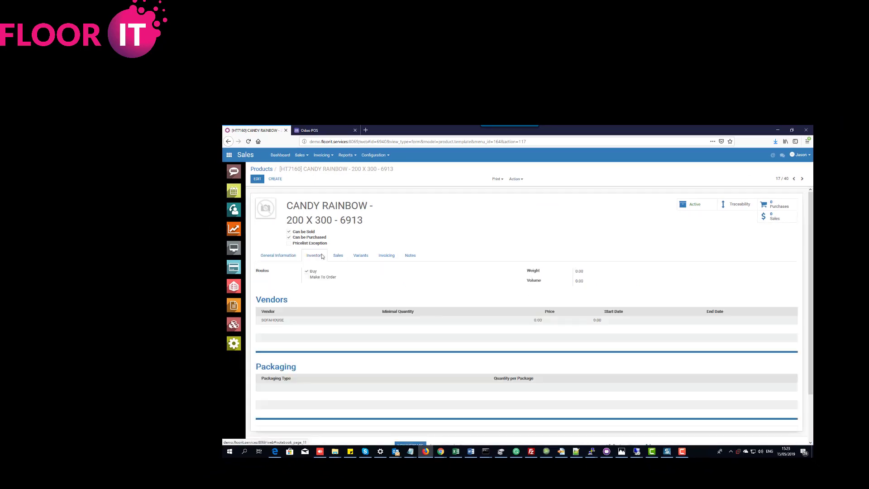
{"action": "left_click", "coordinate": [260, 323]}
{"action": "right_click", "coordinate": [265, 322]}
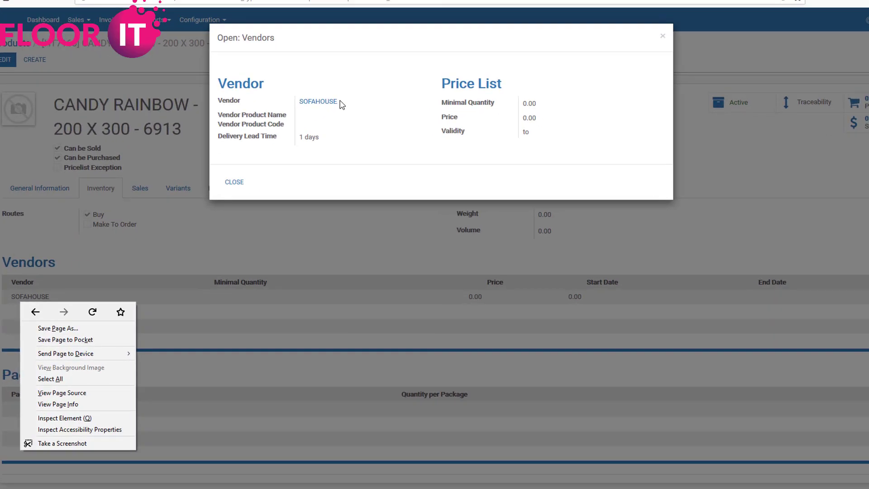
Copy the vendor name SOFAHOUSE from the vendor record, close the record and return to the product list.
{"action": "left_click_drag", "start_coordinate": [340, 104], "coordinate": [299, 102]}
{"action": "right_click", "coordinate": [302, 103]}
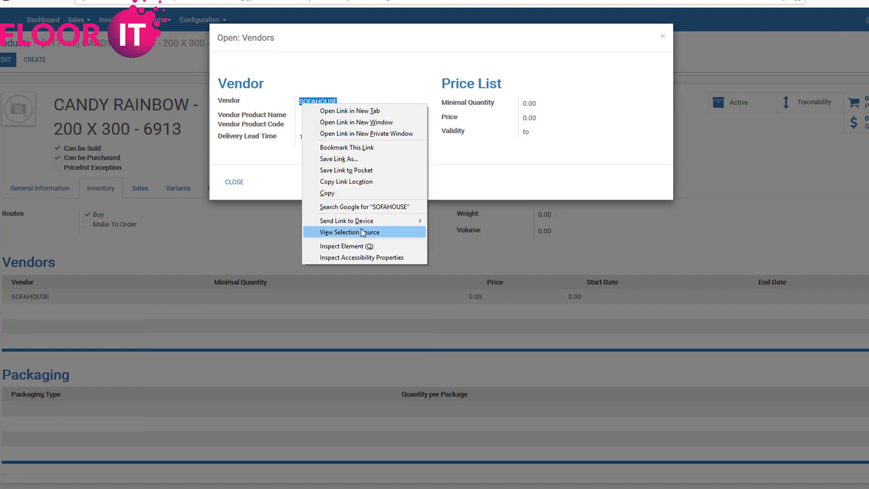
{"action": "left_click", "coordinate": [357, 193]}
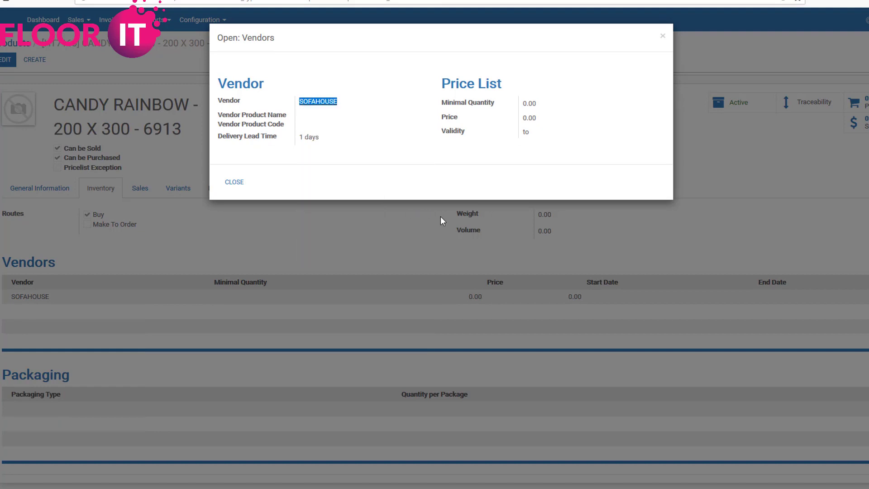
{"action": "left_click", "coordinate": [670, 42]}
{"action": "left_click", "coordinate": [662, 39]}
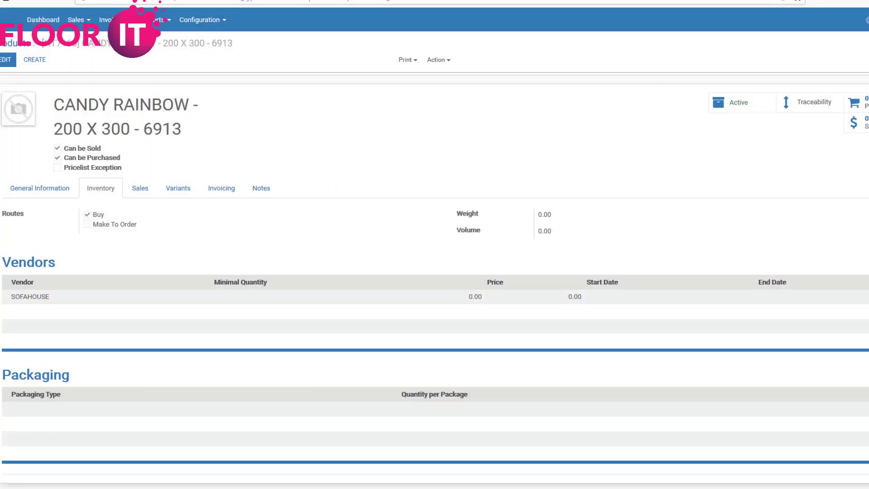
{"action": "left_click", "coordinate": [17, 41]}
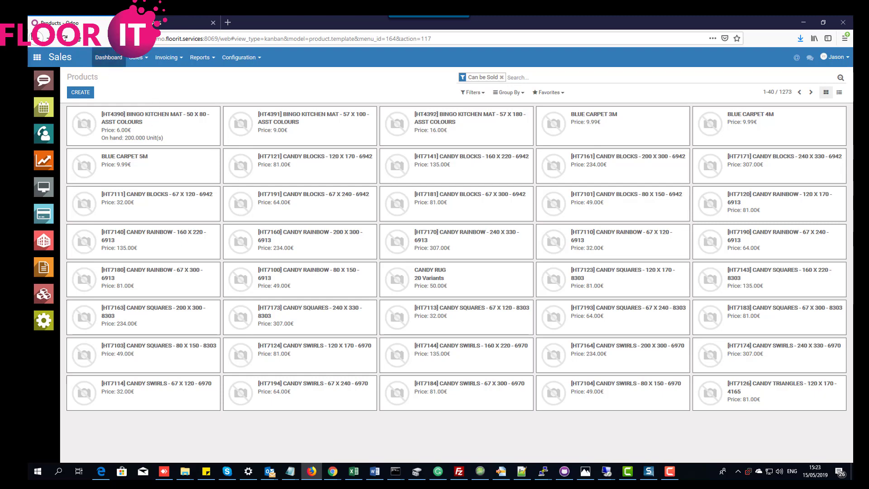
Filter the product list with a custom filter for Vendors is equal to "SOFAHOUSE".
{"action": "left_click", "coordinate": [516, 98]}
{"action": "left_click", "coordinate": [472, 92]}
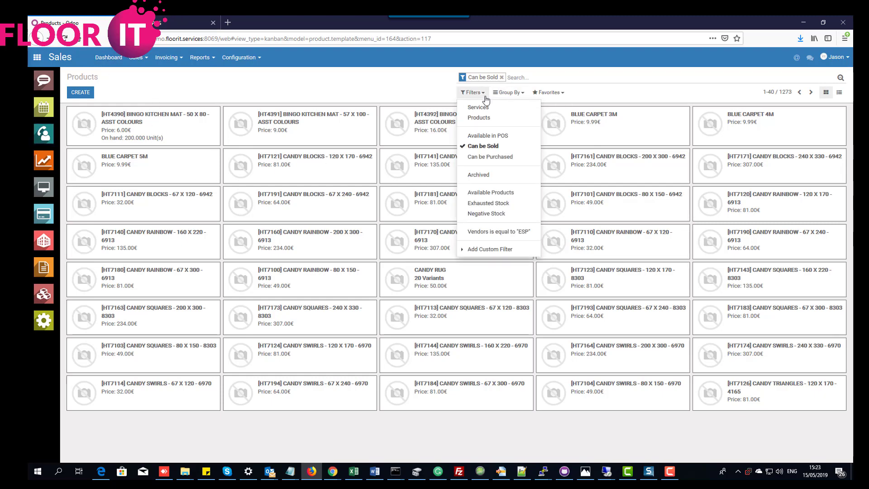
{"action": "left_click", "coordinate": [492, 250]}
{"action": "left_click", "coordinate": [498, 265]}
{"action": "scroll", "coordinate": [518, 349], "scroll_direction": "down", "scroll_amount": 10}
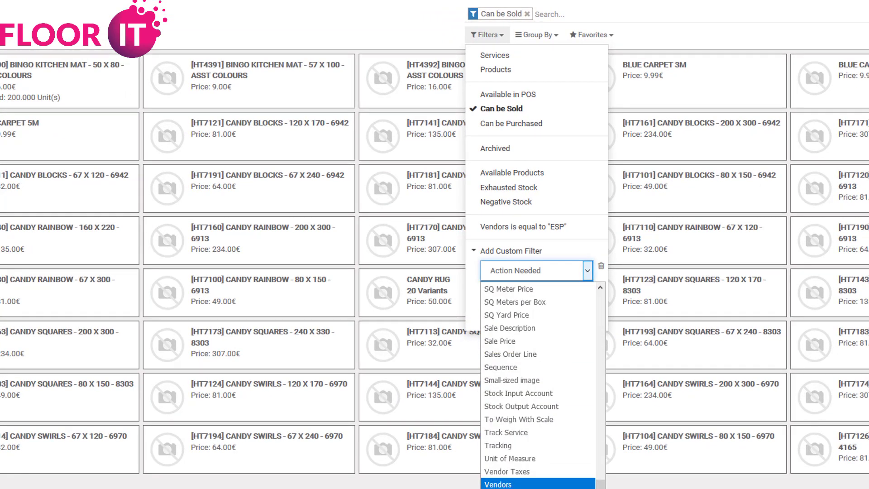
{"action": "left_click", "coordinate": [541, 482]}
{"action": "left_click", "coordinate": [533, 294]}
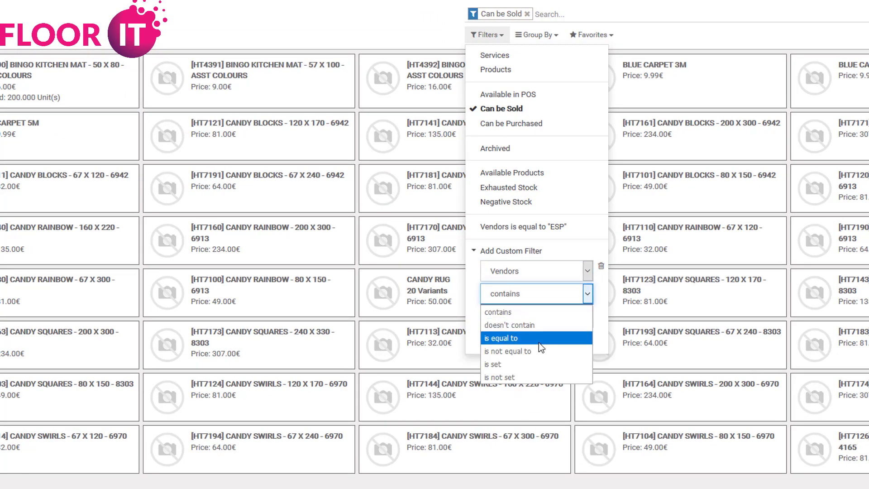
{"action": "left_click", "coordinate": [538, 342]}
{"action": "left_click", "coordinate": [495, 312]}
{"action": "type", "text": "SOFAHOUSE"}
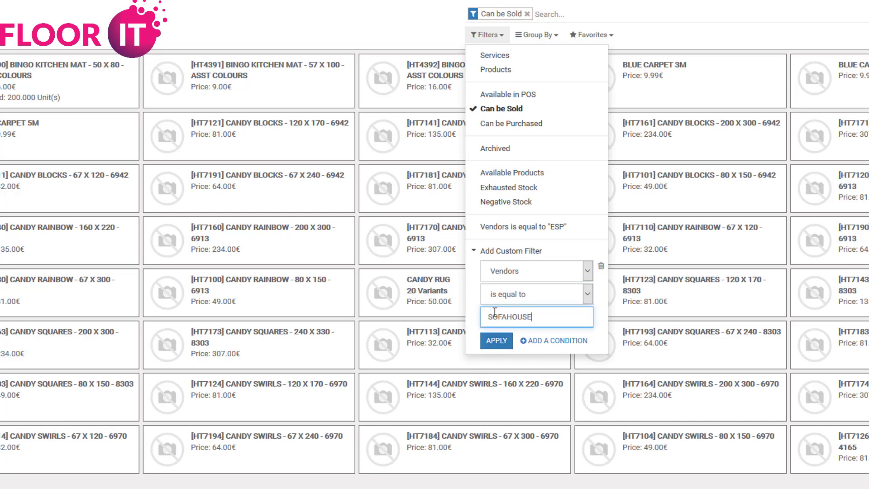
{"action": "left_click", "coordinate": [496, 341]}
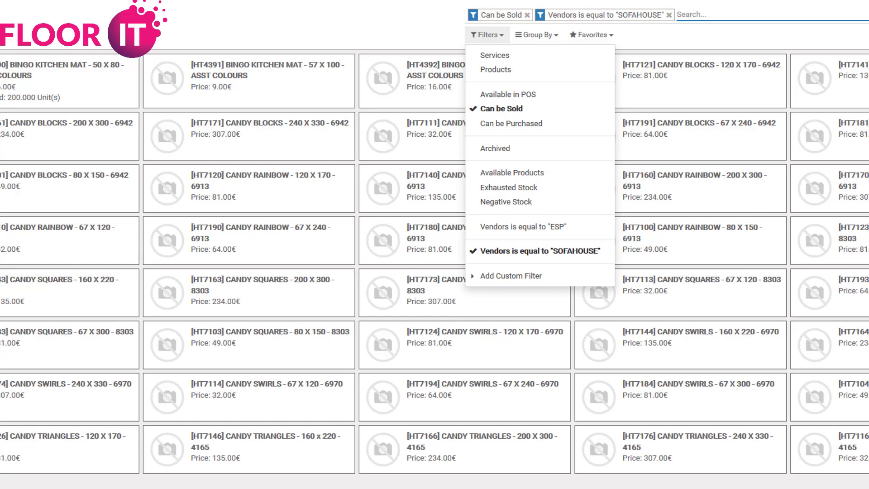
Compare the filtered products in list view and kanban view, ending in kanban view.
{"action": "left_click", "coordinate": [860, 84]}
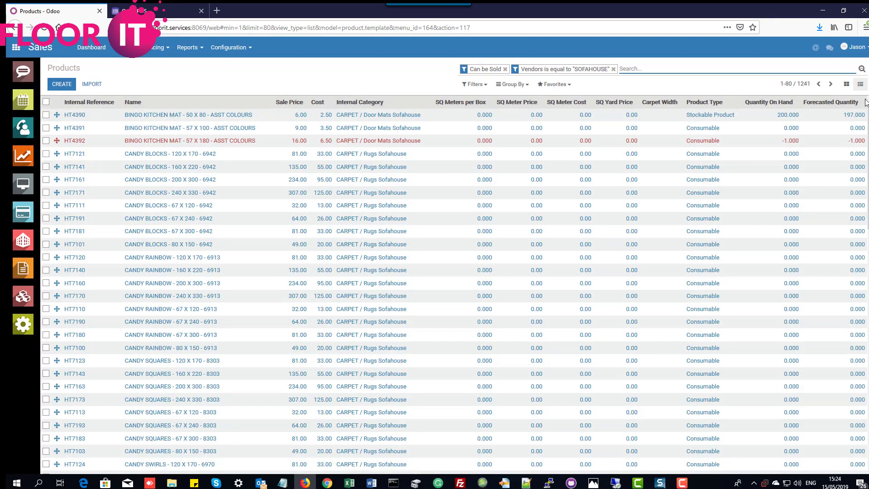
{"action": "left_click", "coordinate": [847, 85]}
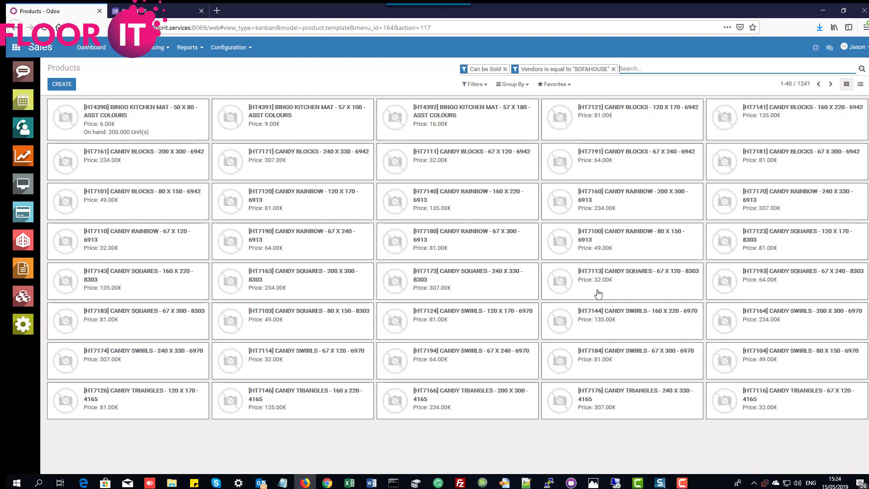
{"action": "left_click", "coordinate": [861, 85]}
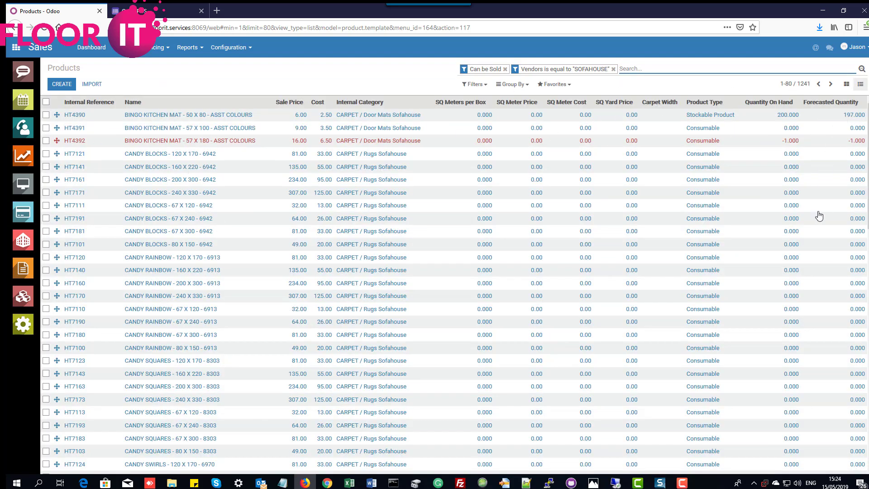
{"action": "left_click", "coordinate": [846, 85]}
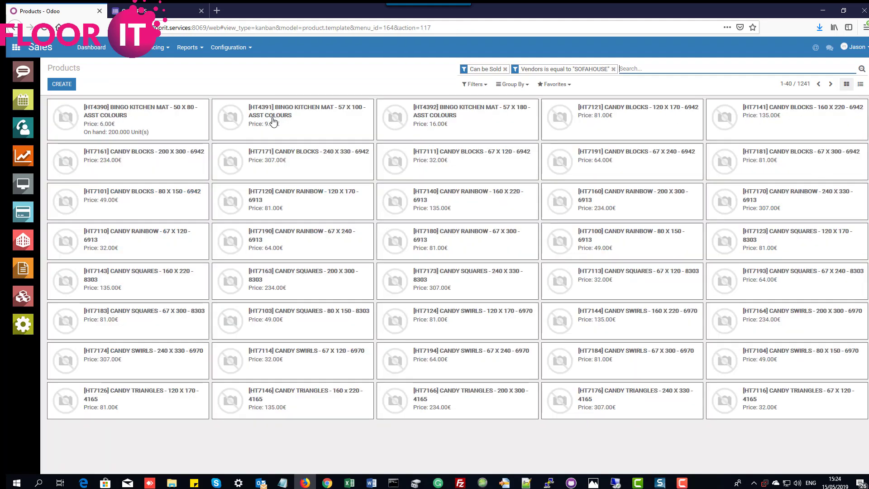
{"action": "left_click", "coordinate": [860, 85]}
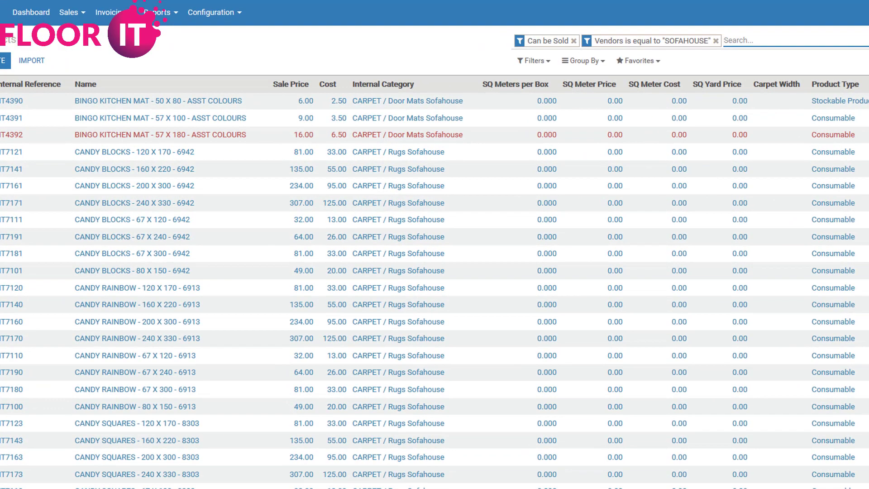
{"action": "left_click", "coordinate": [612, 22]}
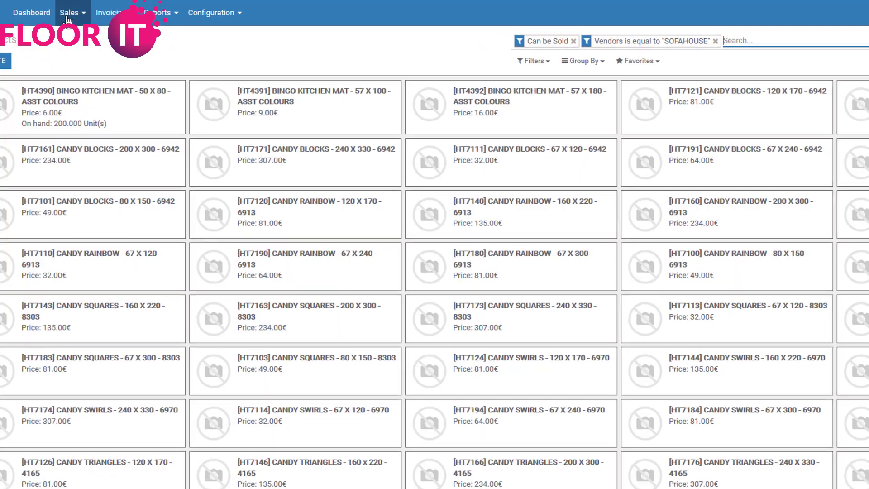
Start a new product record and enter "Test Tile" as the product name.
{"action": "left_click", "coordinate": [68, 12]}
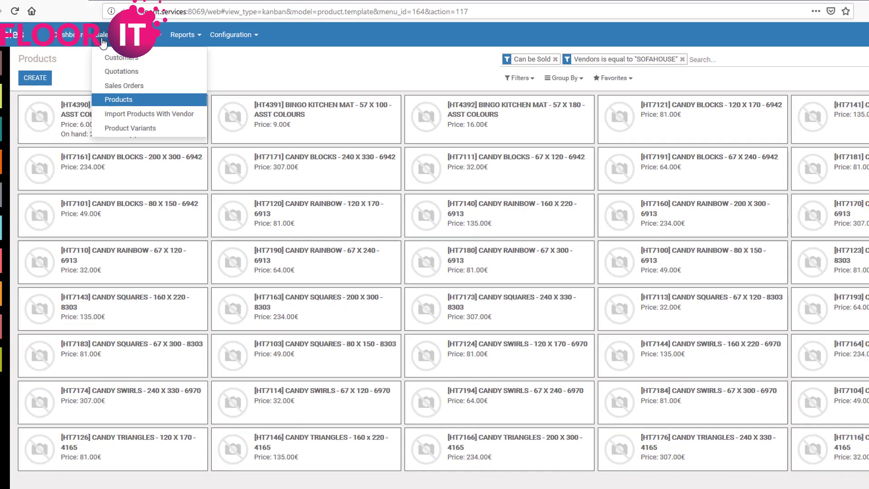
{"action": "left_click", "coordinate": [138, 111]}
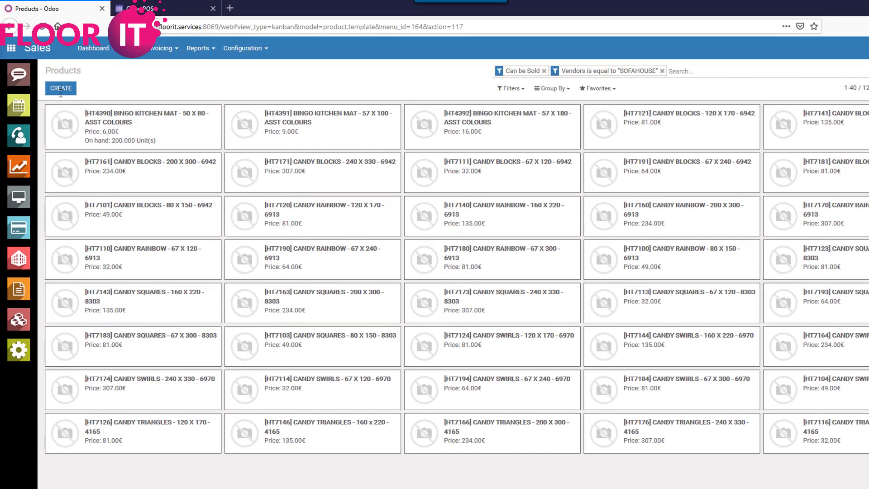
{"action": "left_click", "coordinate": [61, 89]}
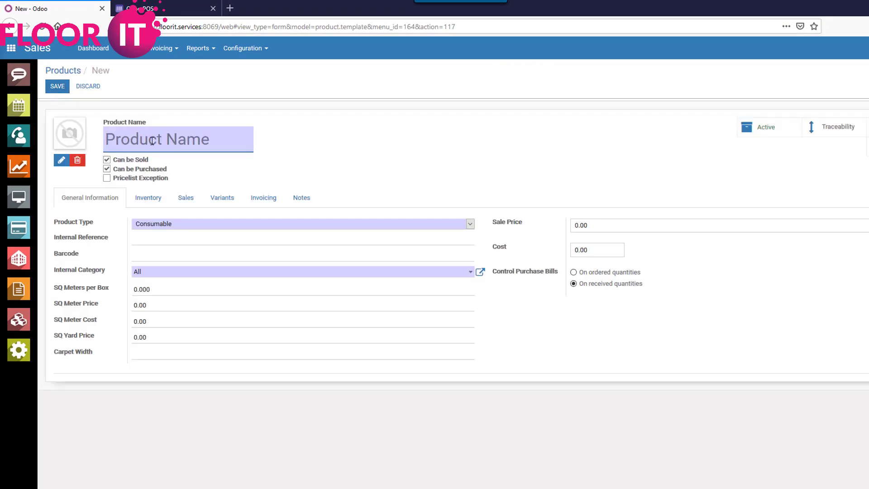
{"action": "type", "text": "Test Tile"}
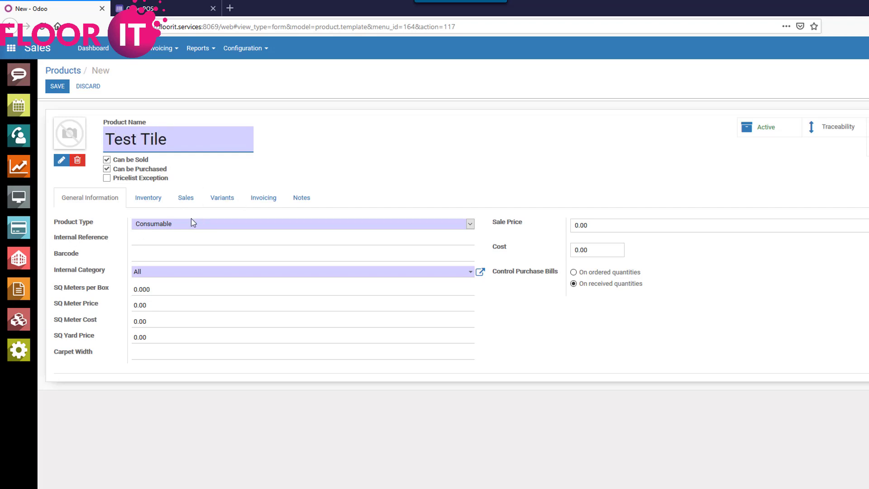
Try the Stockable Product type for the new product, and set it back to Consumable.
{"action": "left_click", "coordinate": [185, 230]}
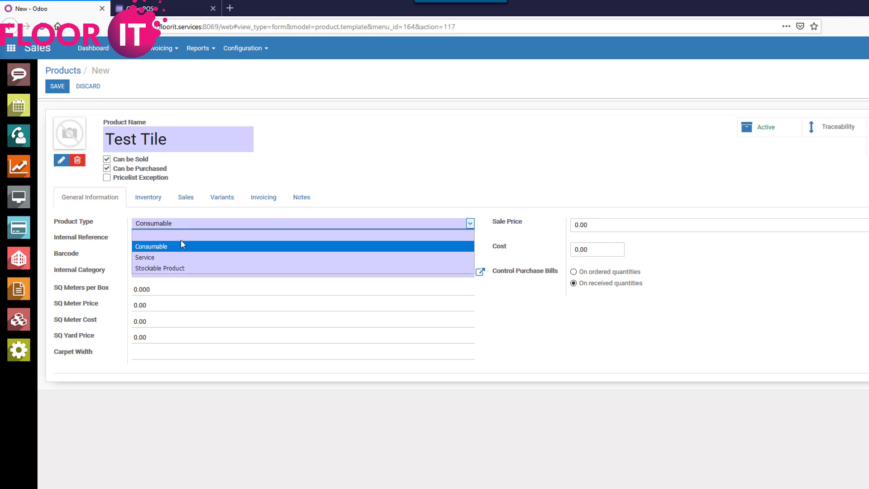
{"action": "left_click", "coordinate": [165, 268]}
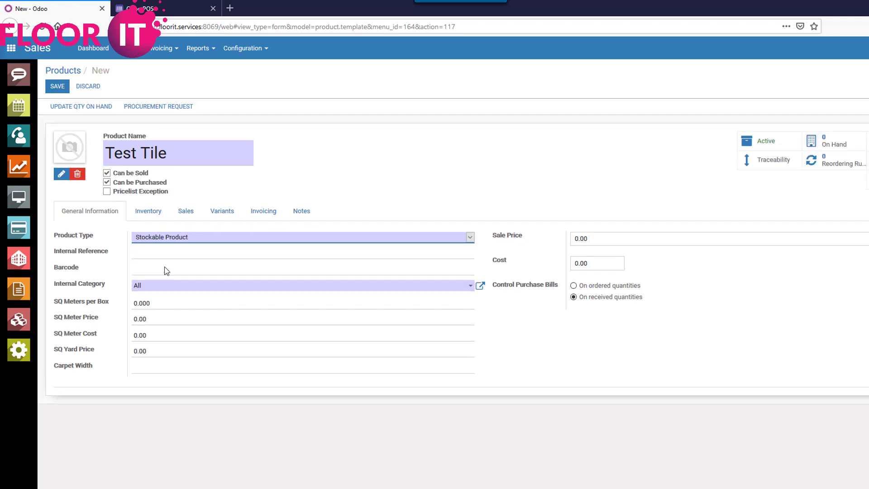
{"action": "left_click", "coordinate": [189, 237]}
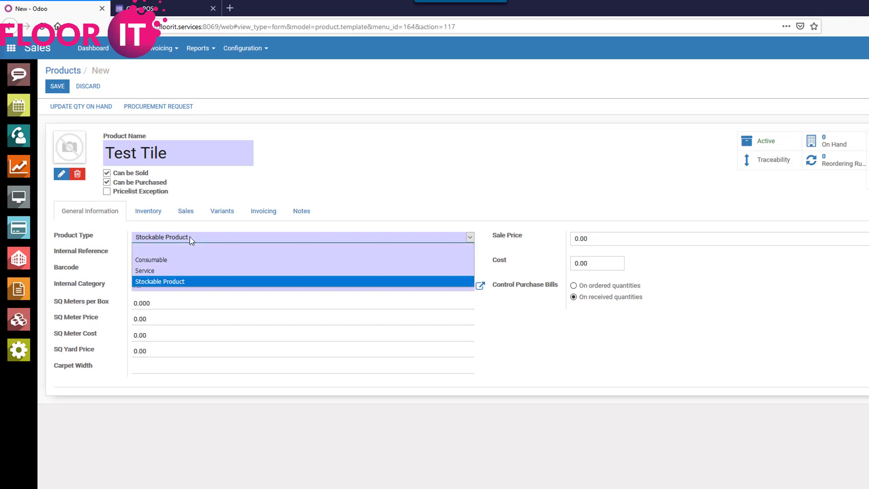
{"action": "left_click", "coordinate": [179, 258]}
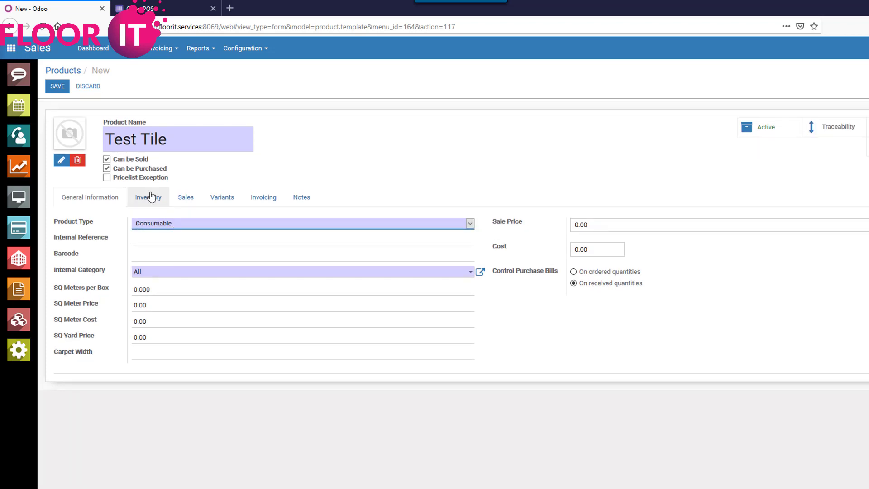
{"action": "left_click_drag", "start_coordinate": [106, 138], "coordinate": [169, 135]}
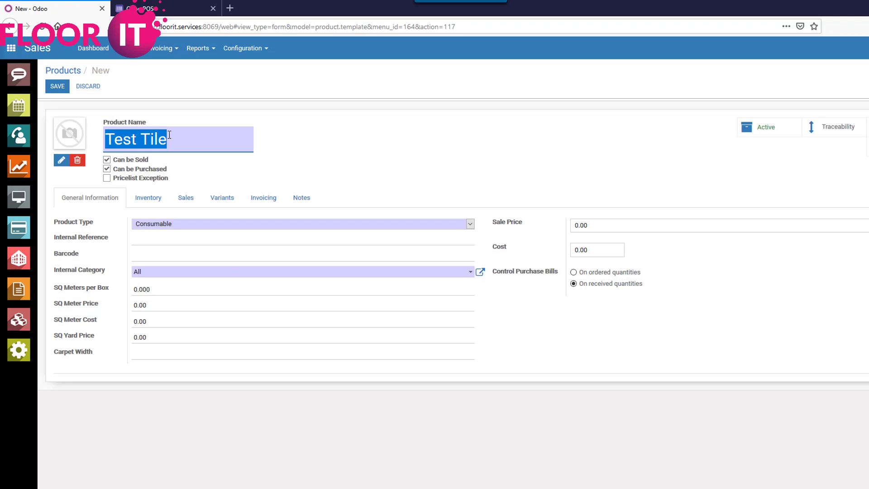
{"action": "left_click", "coordinate": [151, 139]}
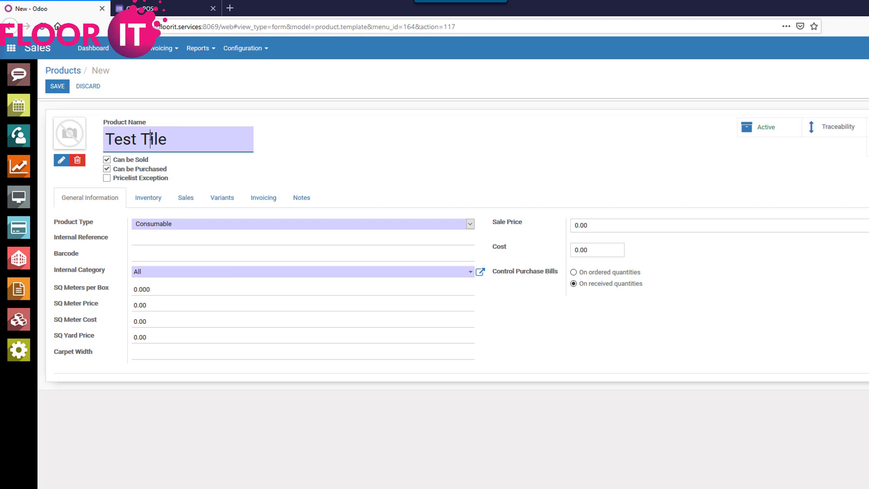
{"action": "mouse_move", "coordinate": [133, 139]}
{"action": "left_mouse_down"}
{"action": "mouse_move", "coordinate": [102, 139]}
{"action": "mouse_move", "coordinate": [140, 140]}
{"action": "left_mouse_up"}
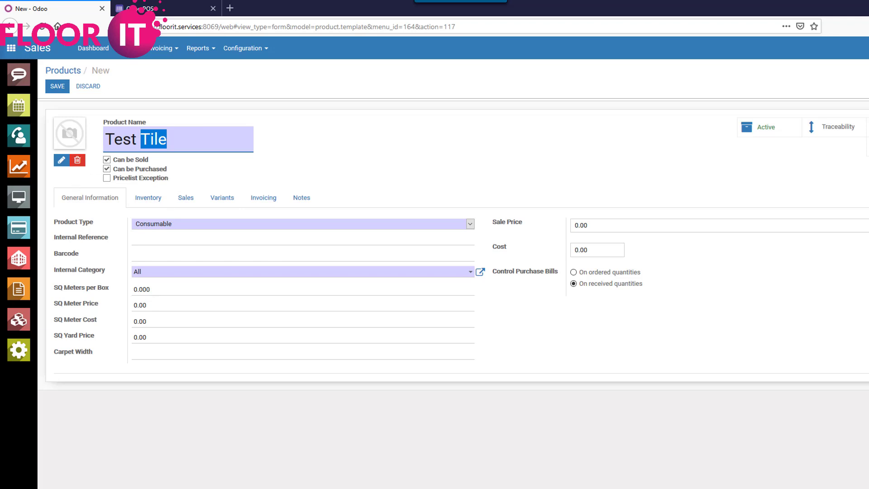
{"action": "left_click", "coordinate": [773, 255]}
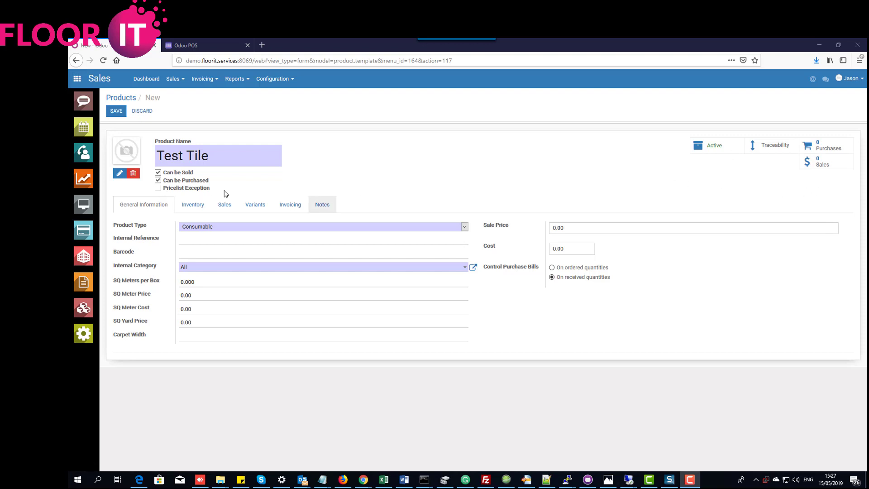
{"action": "left_click_drag", "start_coordinate": [165, 154], "coordinate": [231, 153]}
{"action": "left_click", "coordinate": [227, 159]}
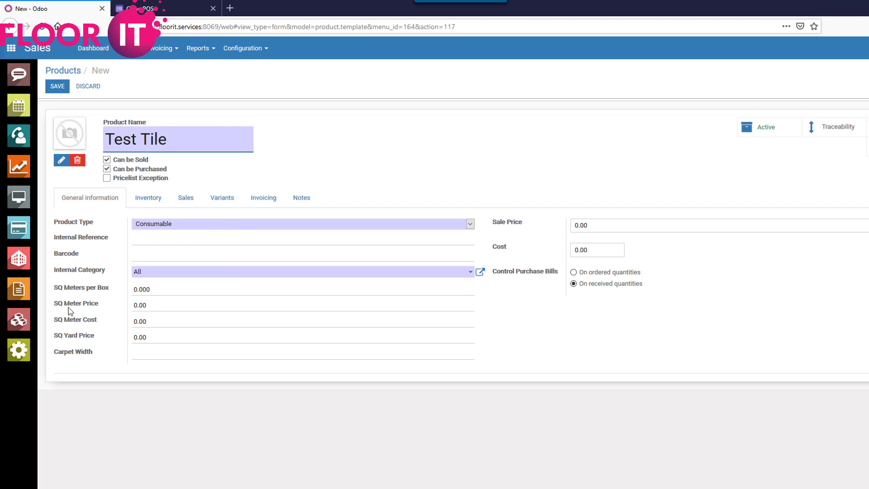
{"action": "left_click", "coordinate": [162, 228]}
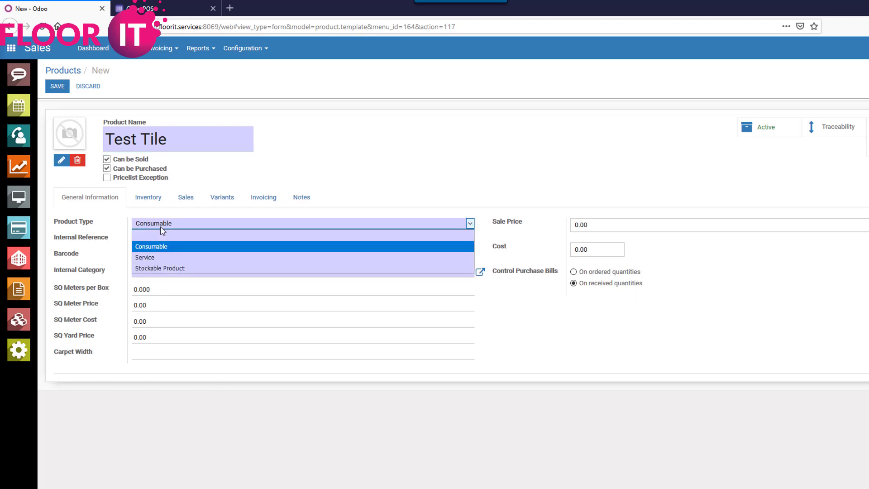
{"action": "left_click", "coordinate": [161, 227]}
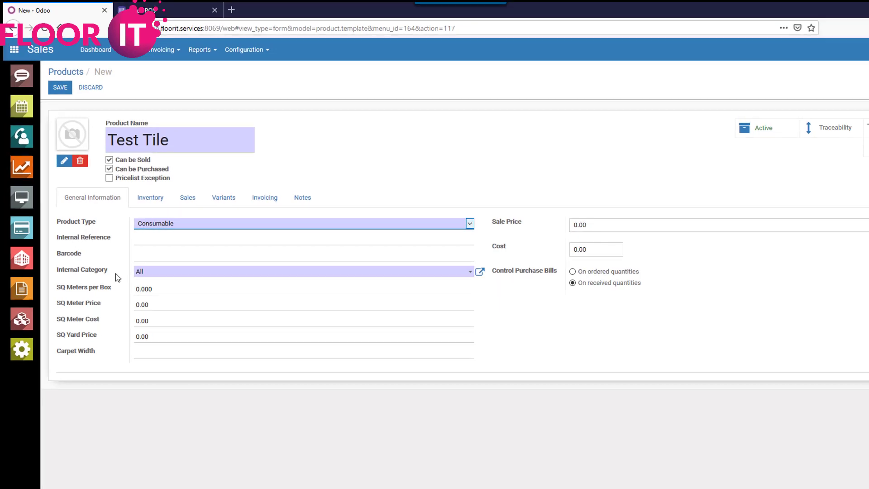
Begin a new internal category for the product and name it "test Tiles".
{"action": "left_click", "coordinate": [158, 272]}
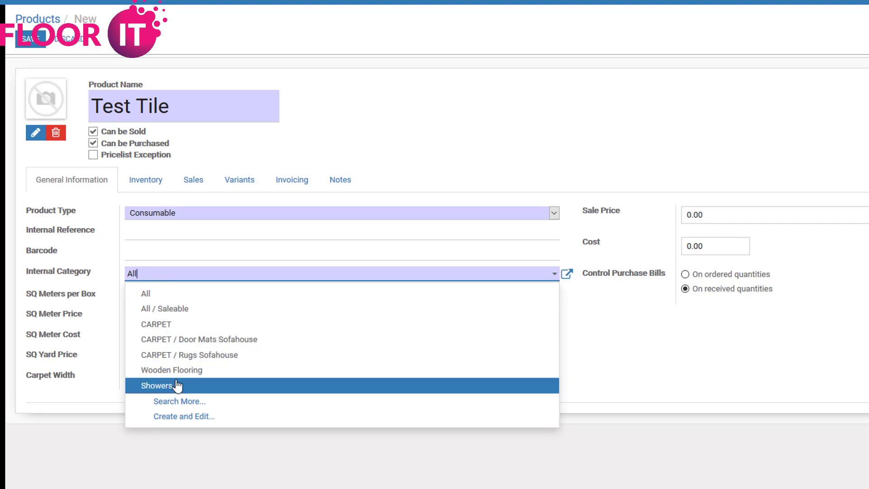
{"action": "key", "text": "Up"}
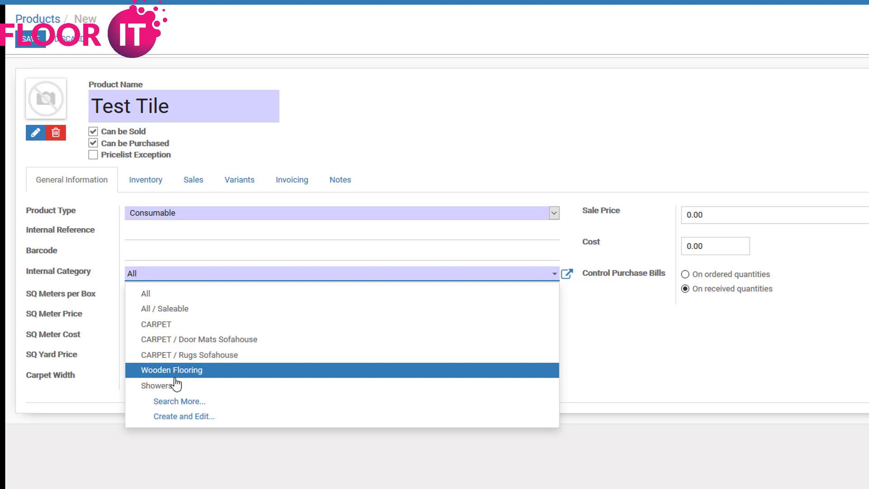
{"action": "left_click", "coordinate": [212, 420]}
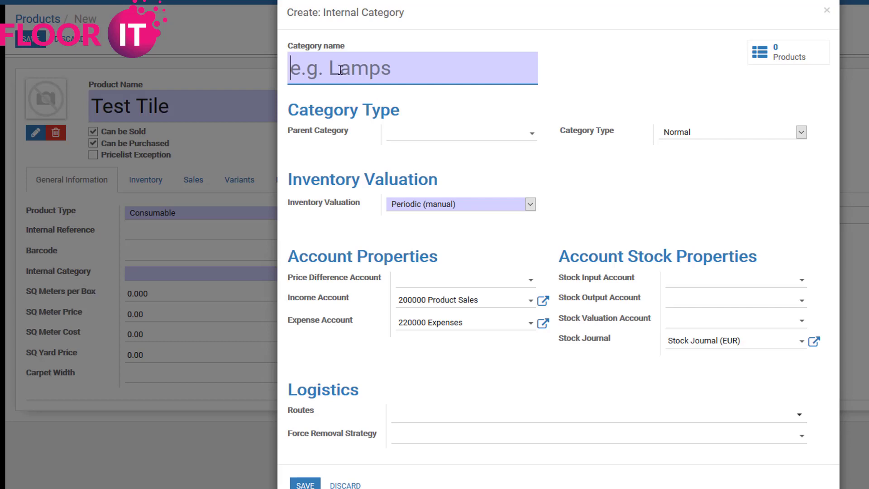
{"action": "type", "text": "test Tiles"}
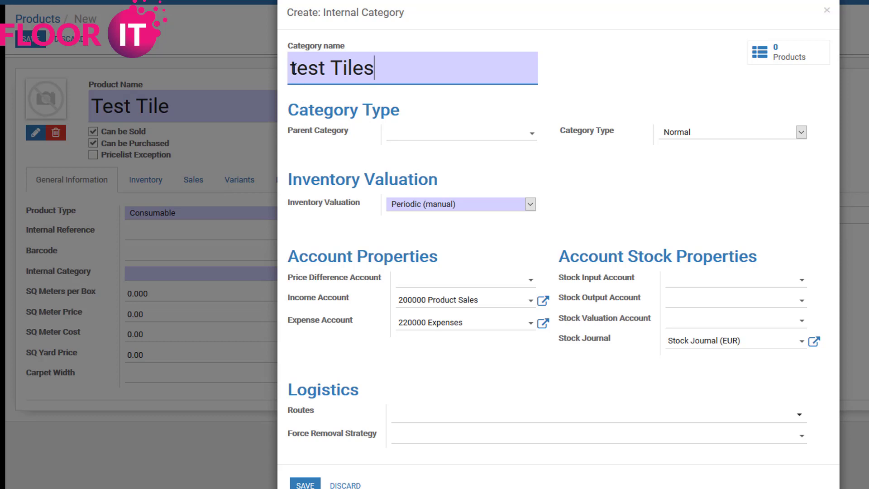
Try "til" as the parent category of the new internal category.
{"action": "left_click", "coordinate": [494, 137]}
{"action": "type", "text": "til"}
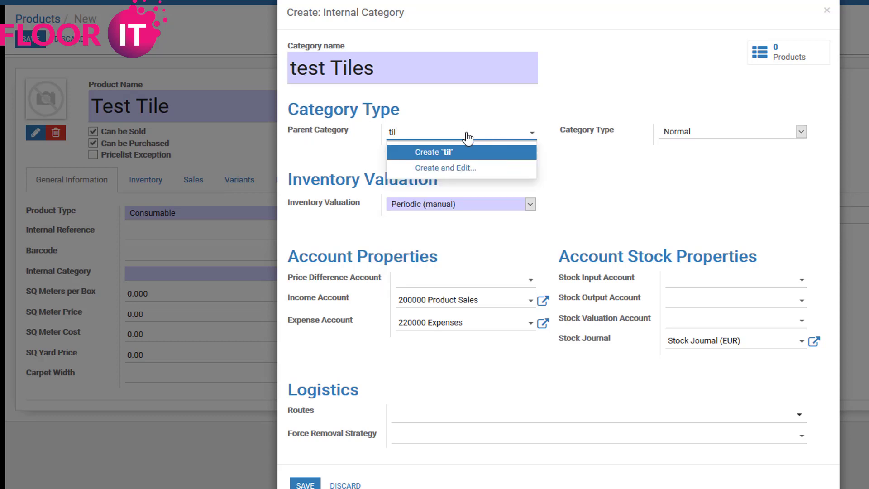
{"action": "left_click", "coordinate": [363, 142]}
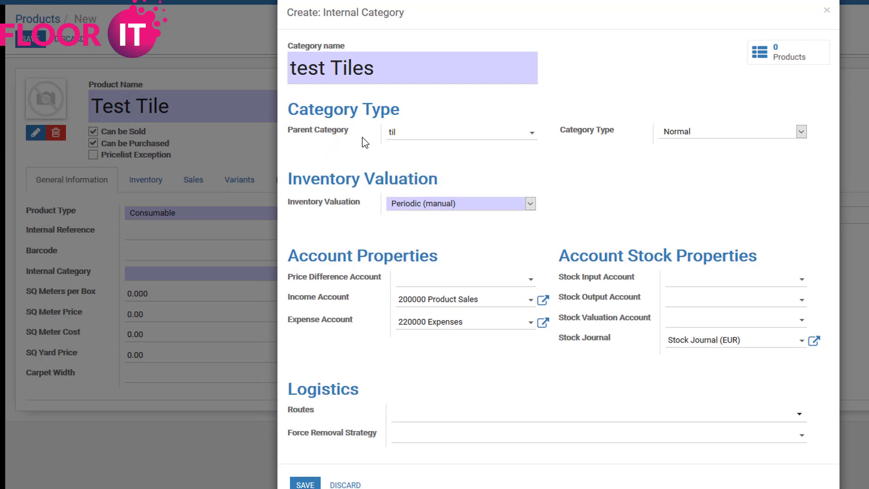
{"action": "left_click", "coordinate": [516, 119]}
{"action": "left_click_drag", "start_coordinate": [282, 249], "coordinate": [682, 401]}
{"action": "left_click", "coordinate": [333, 154]}
Clear the parent category entry and save the new internal category.
{"action": "left_click", "coordinate": [414, 137]}
{"action": "key", "text": "BackSpace"}
{"action": "key", "text": "BackSpace"}
{"action": "key", "text": "BackSpace"}
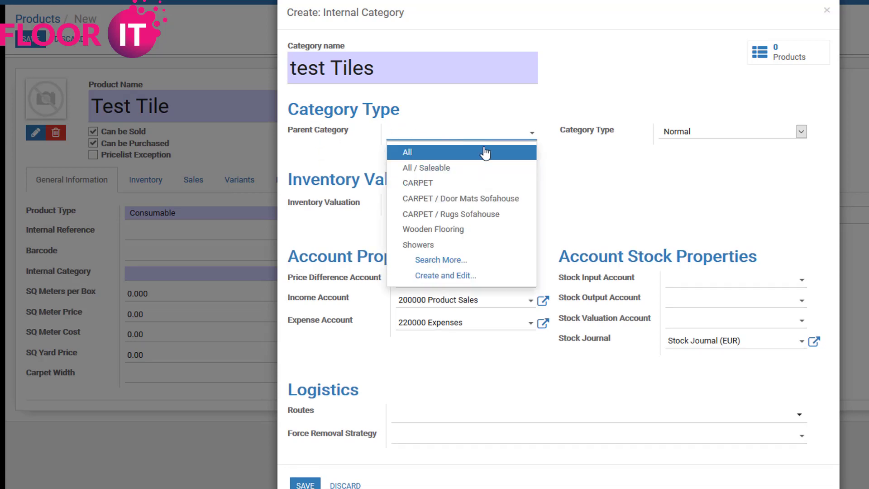
{"action": "left_click", "coordinate": [303, 484]}
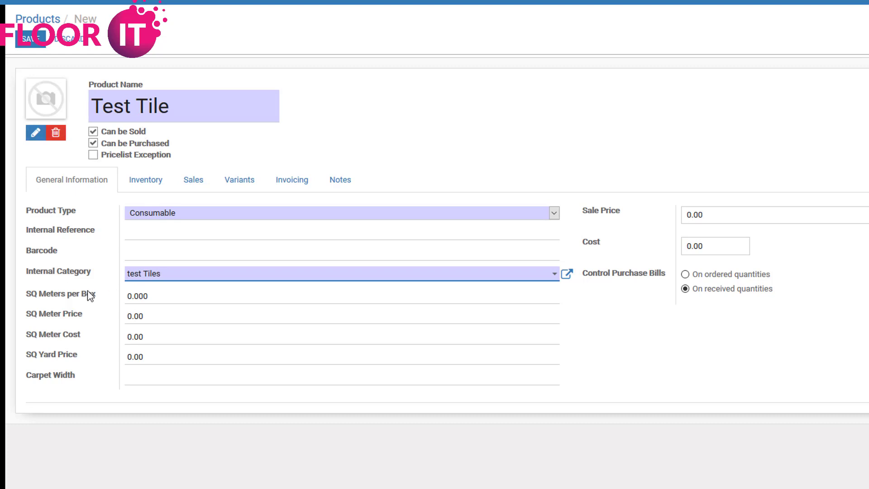
Set the product's SQ Meters per Box to 1.23 and its SQ Meter Price to 50.
{"action": "left_click", "coordinate": [134, 296]}
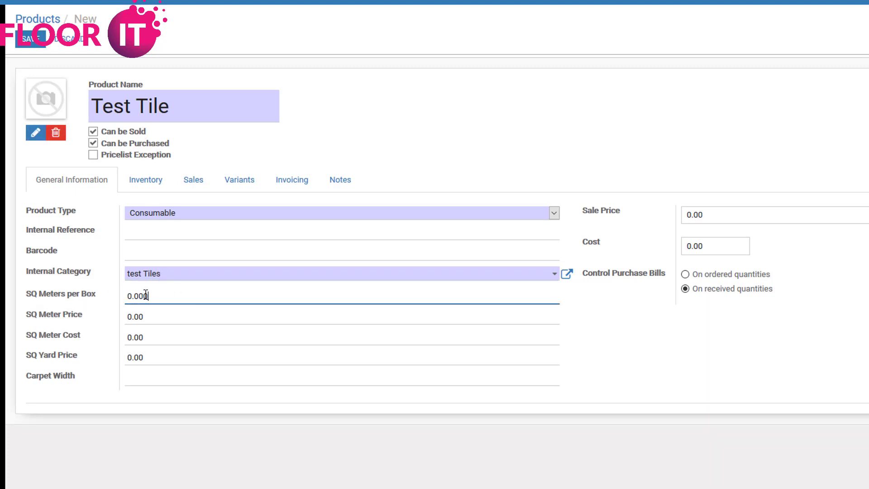
{"action": "left_click_drag", "start_coordinate": [147, 295], "coordinate": [107, 295]}
{"action": "type", "text": "1.23"}
{"action": "left_click", "coordinate": [159, 317]}
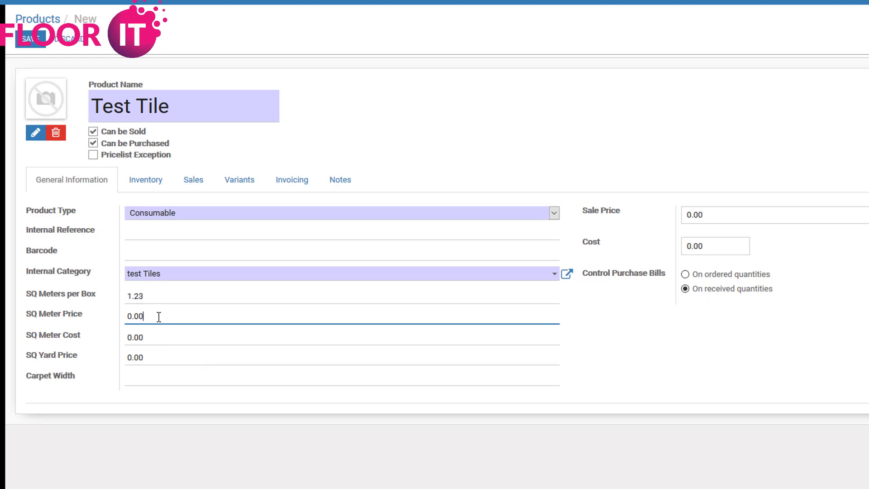
{"action": "left_click_drag", "start_coordinate": [202, 316], "coordinate": [109, 317]}
{"action": "type", "text": "50"}
{"action": "left_click", "coordinate": [617, 358]}
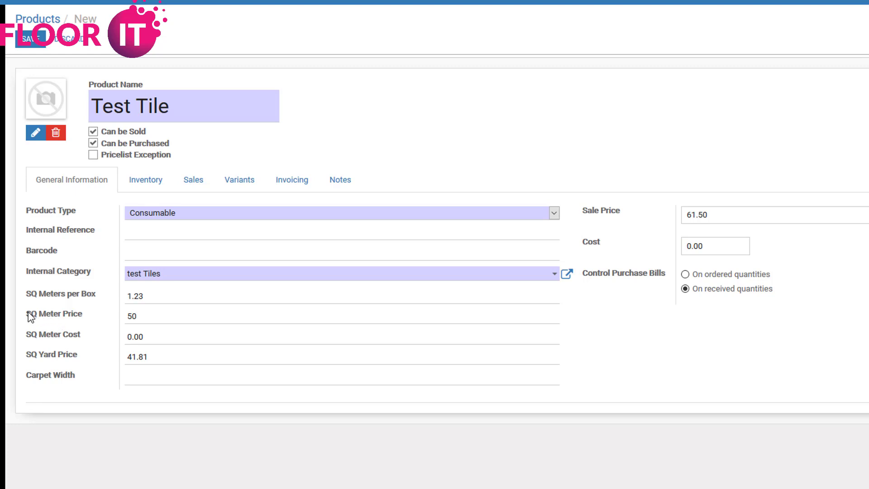
Examine how the square-meter and square-yard pricing fields relate to the product's Sale Price and Cost.
{"action": "left_click_drag", "start_coordinate": [26, 313], "coordinate": [92, 315]}
{"action": "left_click_drag", "start_coordinate": [584, 211], "coordinate": [621, 212]}
{"action": "left_click_drag", "start_coordinate": [733, 213], "coordinate": [683, 214]}
{"action": "left_click", "coordinate": [134, 435]}
{"action": "left_click_drag", "start_coordinate": [584, 213], "coordinate": [627, 215]}
{"action": "mouse_move", "coordinate": [604, 217]}
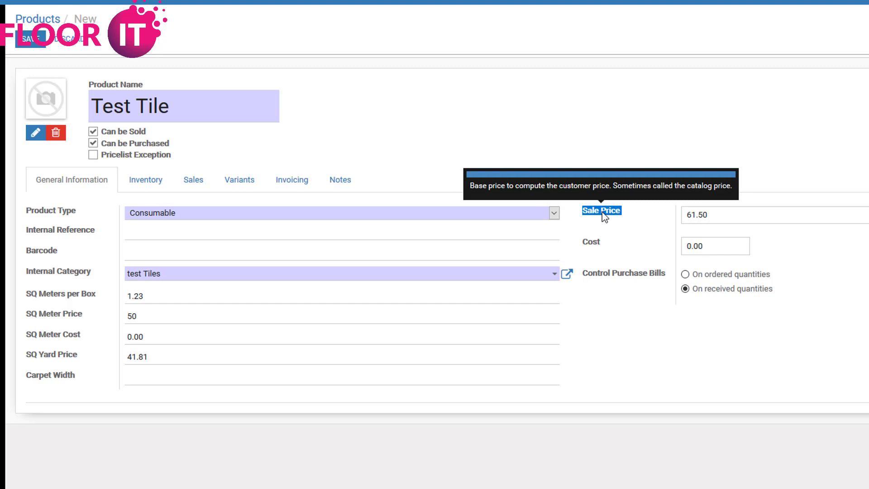
{"action": "left_click", "coordinate": [68, 315]}
{"action": "left_click", "coordinate": [59, 295]}
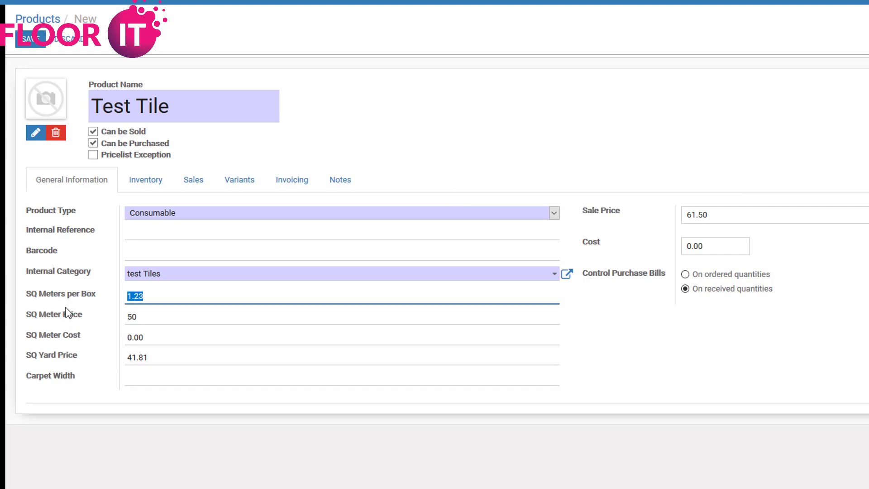
{"action": "left_click", "coordinate": [61, 335]}
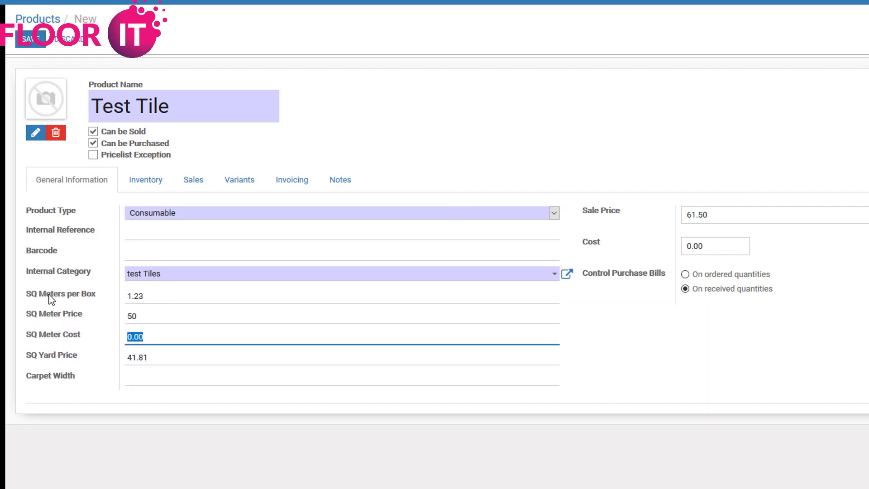
{"action": "left_click_drag", "start_coordinate": [34, 296], "coordinate": [92, 311]}
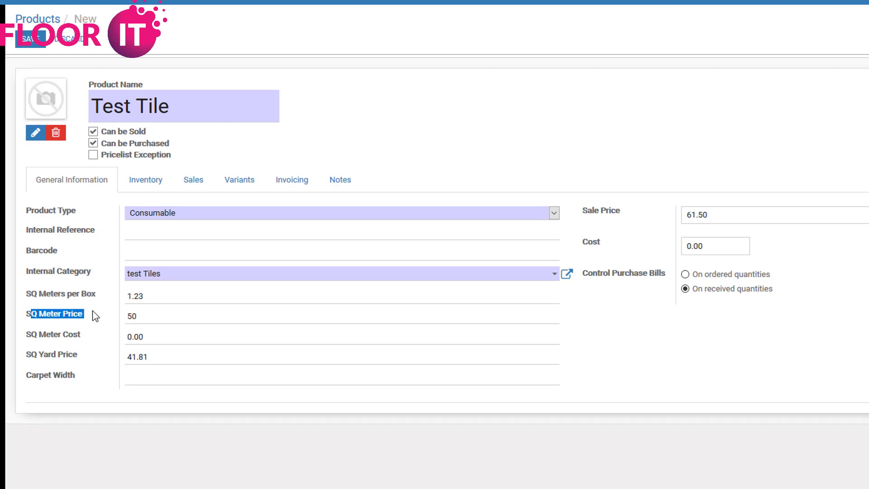
{"action": "left_click", "coordinate": [42, 322]}
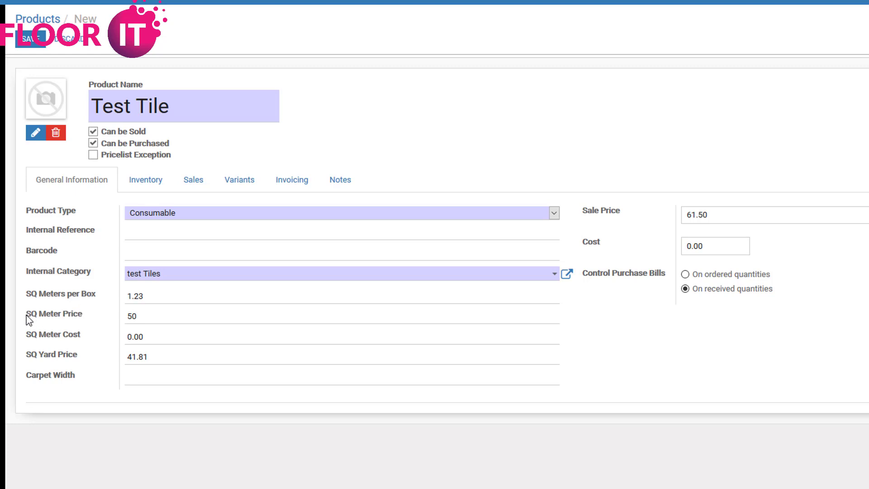
{"action": "left_click_drag", "start_coordinate": [26, 313], "coordinate": [91, 312]}
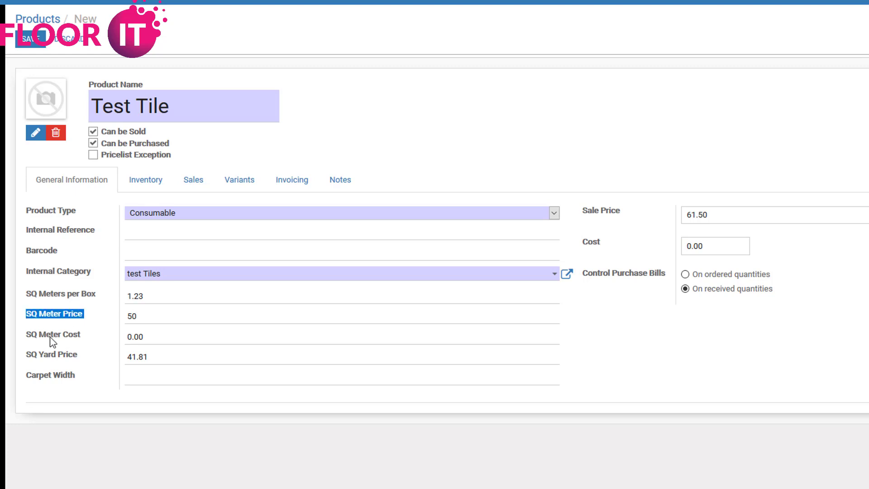
{"action": "left_click_drag", "start_coordinate": [29, 335], "coordinate": [81, 337]}
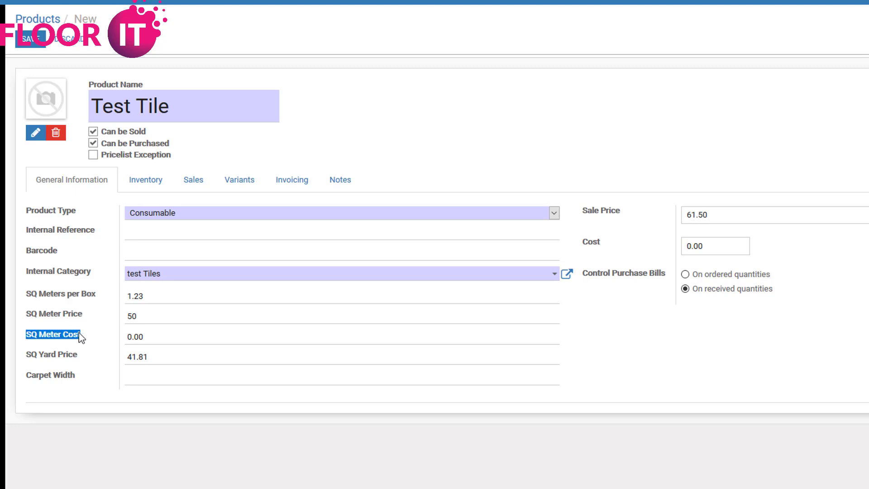
{"action": "left_click_drag", "start_coordinate": [36, 358], "coordinate": [78, 359]}
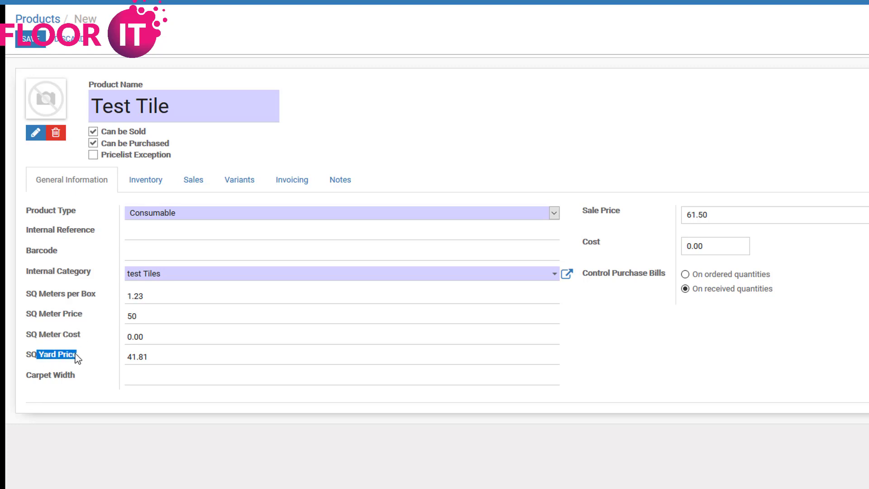
{"action": "left_click", "coordinate": [623, 213]}
{"action": "left_click_drag", "start_coordinate": [623, 213], "coordinate": [583, 216]}
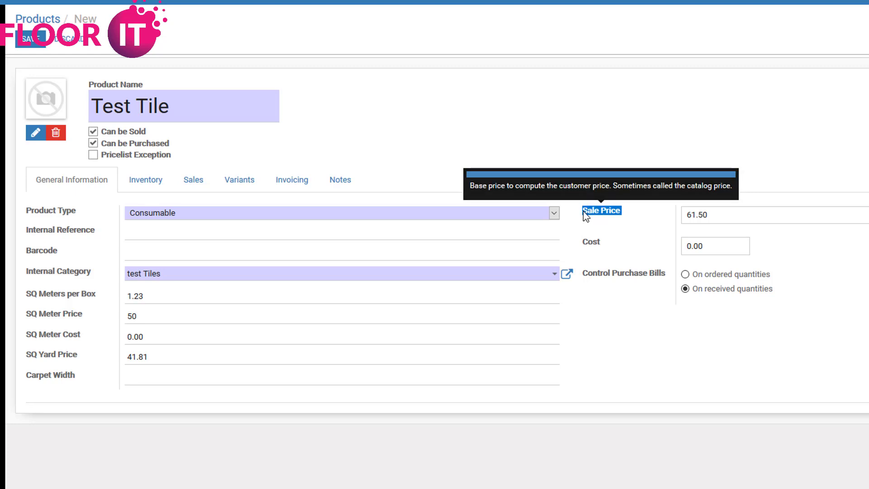
{"action": "left_click", "coordinate": [607, 231]}
{"action": "left_click_drag", "start_coordinate": [608, 243], "coordinate": [585, 243]}
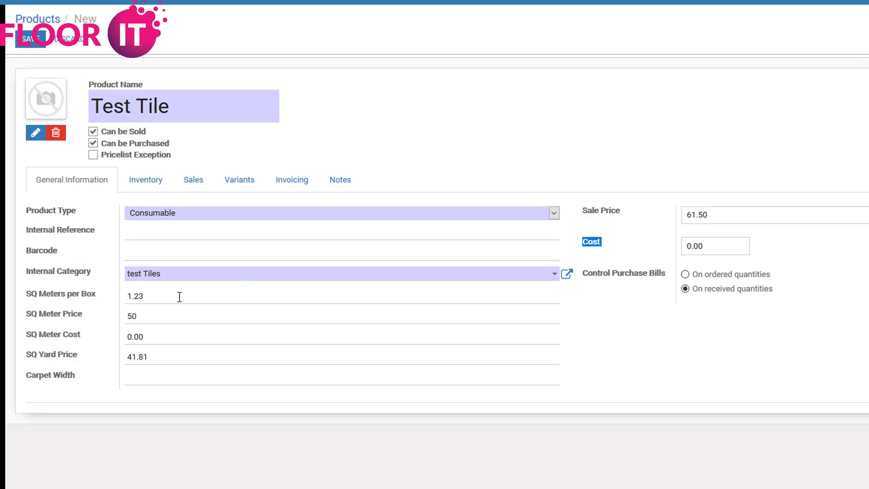
{"action": "left_click_drag", "start_coordinate": [79, 316], "coordinate": [78, 360]}
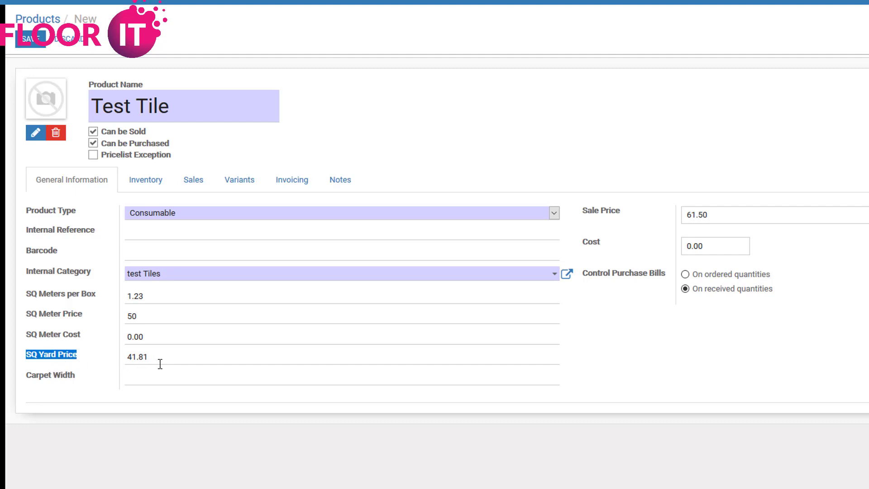
{"action": "left_click_drag", "start_coordinate": [144, 356], "coordinate": [118, 357]}
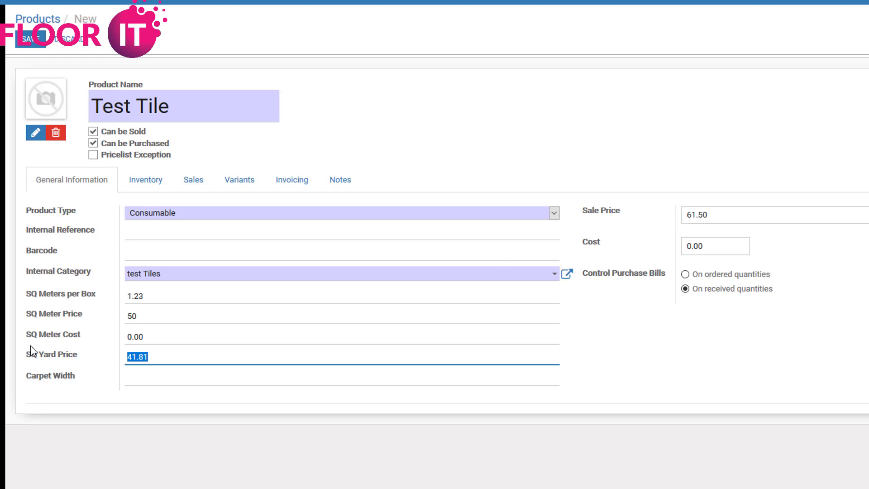
{"action": "left_click_drag", "start_coordinate": [26, 364], "coordinate": [78, 359]}
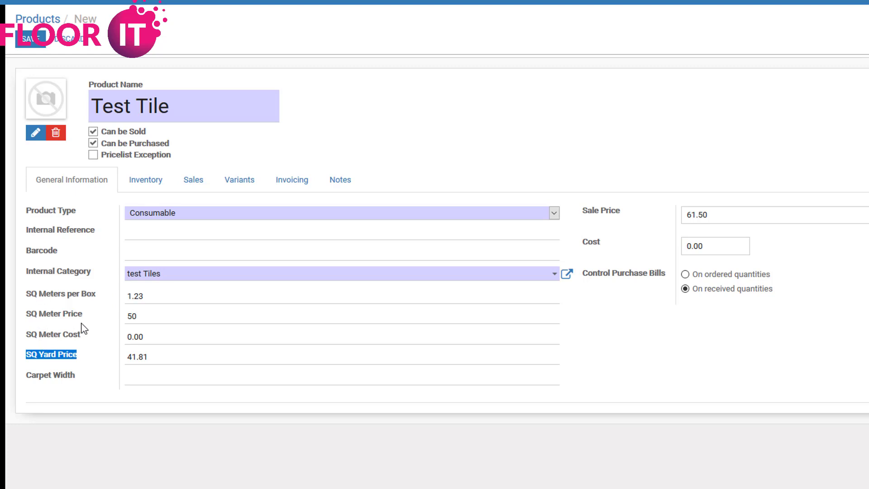
Set the product's SQ Meter Cost to 20.
{"action": "left_click_drag", "start_coordinate": [194, 338], "coordinate": [101, 342]}
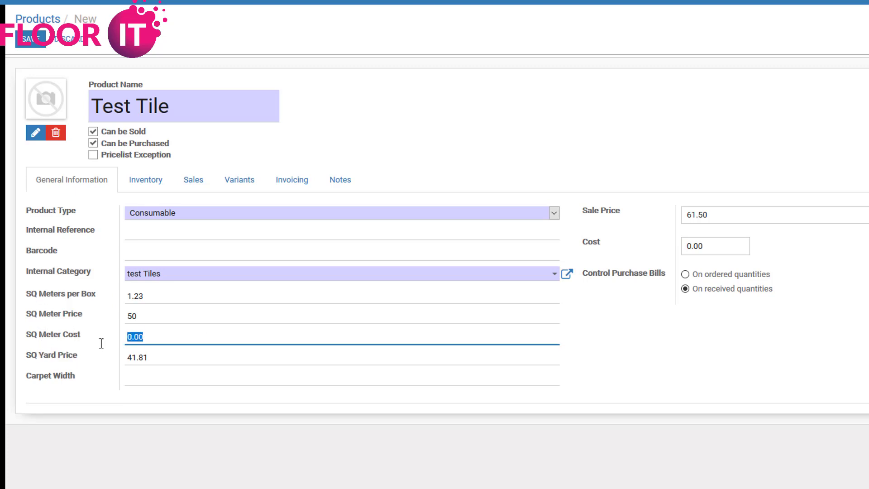
{"action": "type", "text": "20"}
{"action": "left_click", "coordinate": [637, 385]}
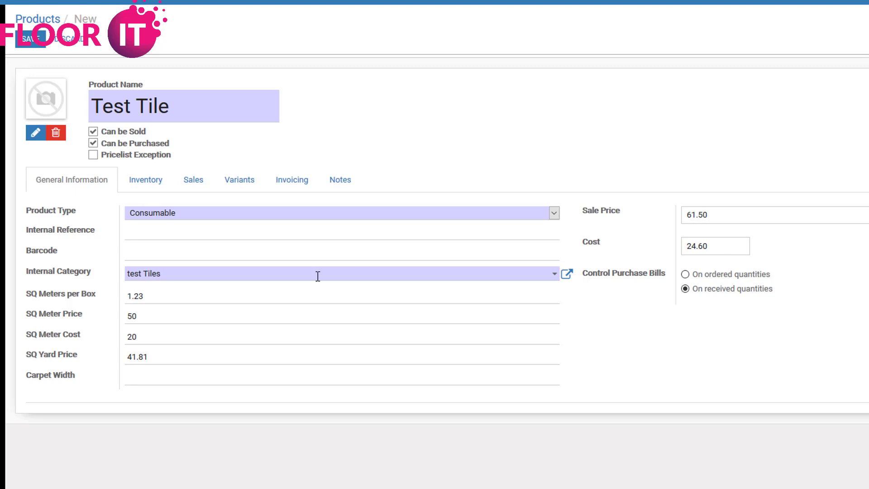
{"action": "left_click", "coordinate": [158, 295]}
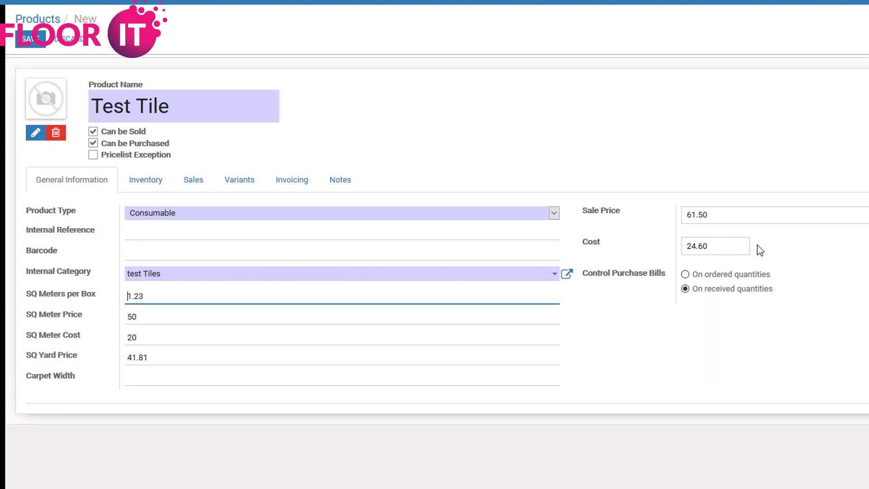
{"action": "left_click", "coordinate": [652, 356]}
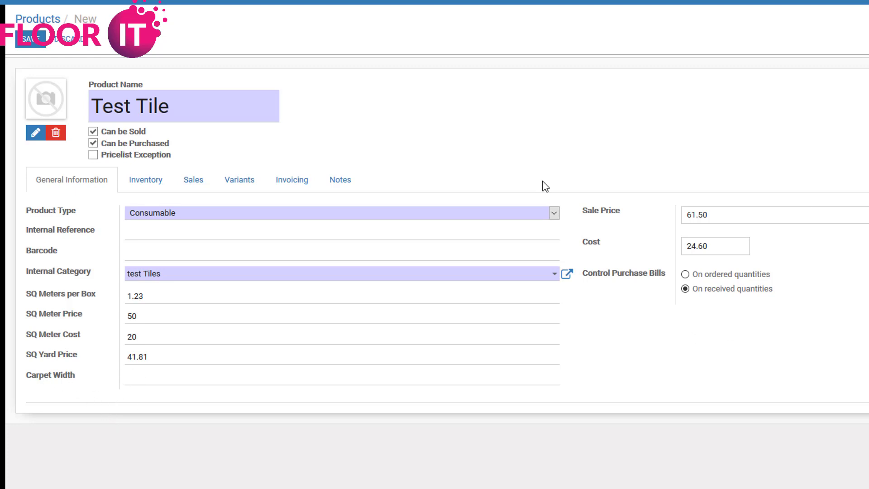
Enable the Make To Order route in the product's inventory settings.
{"action": "left_click", "coordinate": [144, 183]}
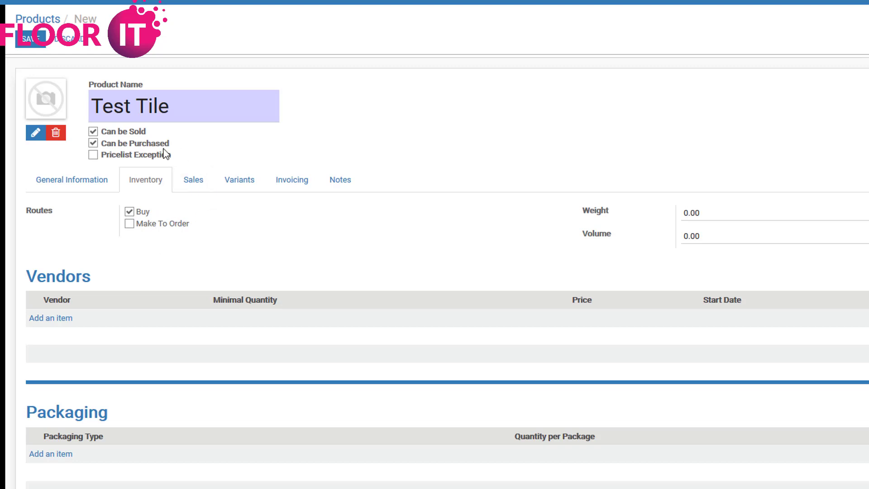
{"action": "left_click_drag", "start_coordinate": [90, 106], "coordinate": [186, 106]}
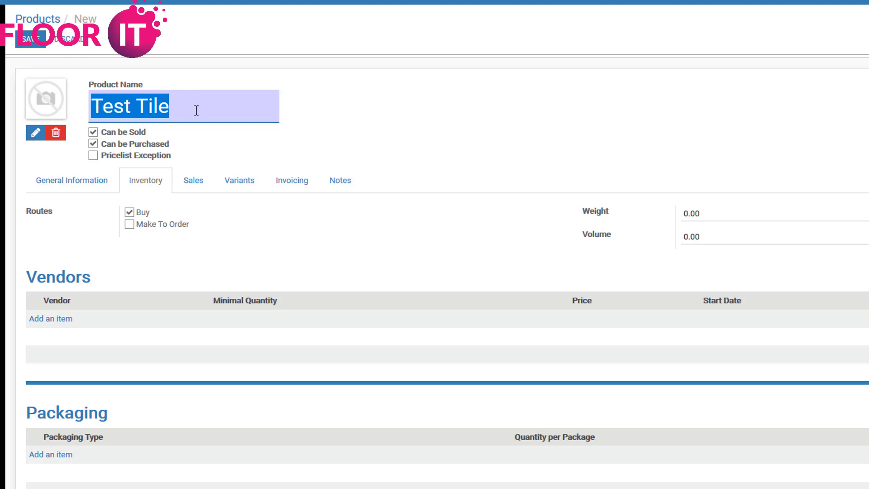
{"action": "left_click", "coordinate": [196, 109]}
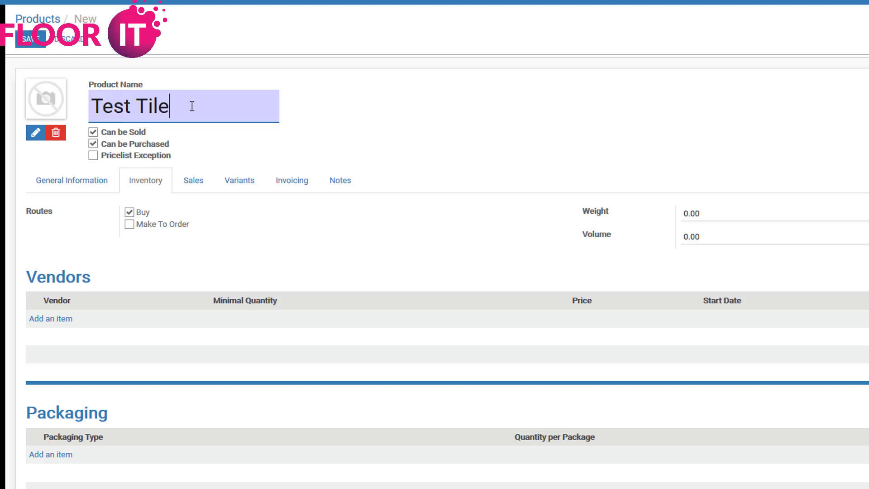
{"action": "left_click", "coordinate": [129, 225]}
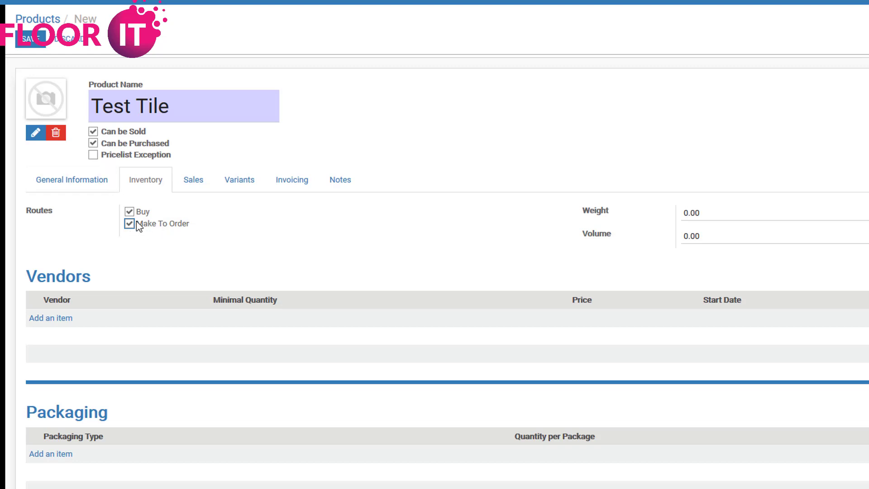
{"action": "left_click_drag", "start_coordinate": [136, 222], "coordinate": [190, 227]}
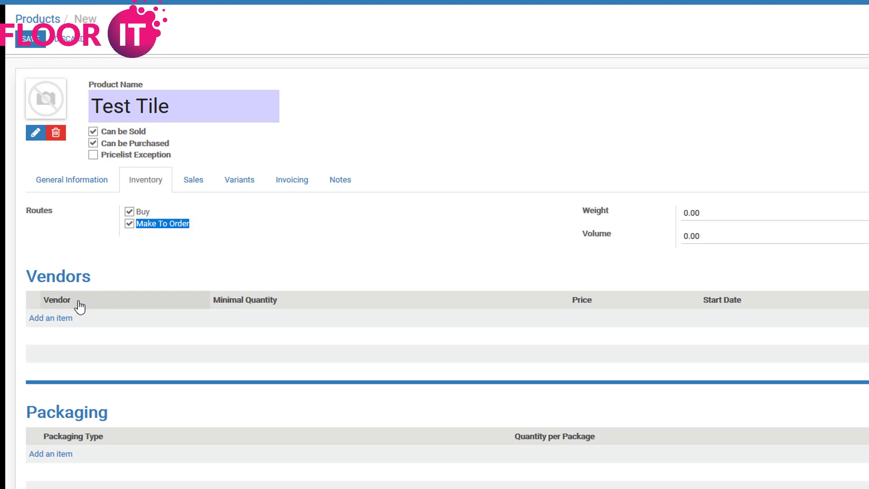
Begin a new vendor entry for the product and choose Furlongs as the vendor.
{"action": "left_click", "coordinate": [59, 325]}
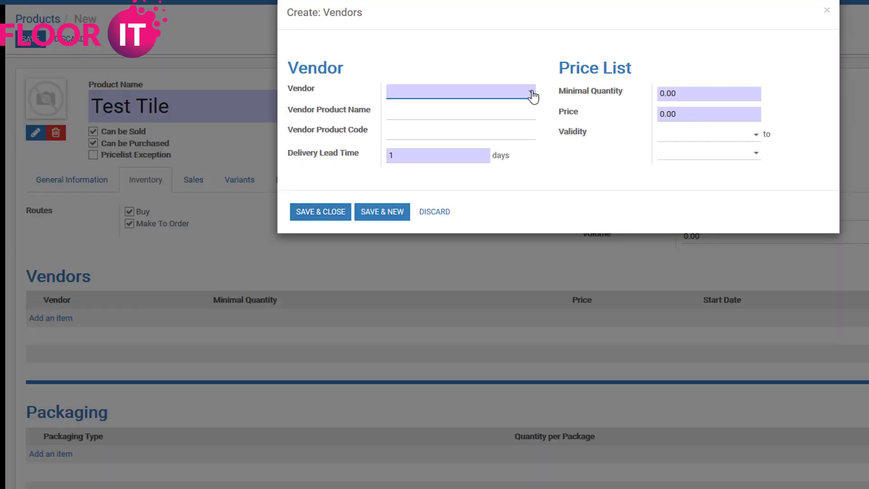
{"action": "left_click", "coordinate": [533, 96]}
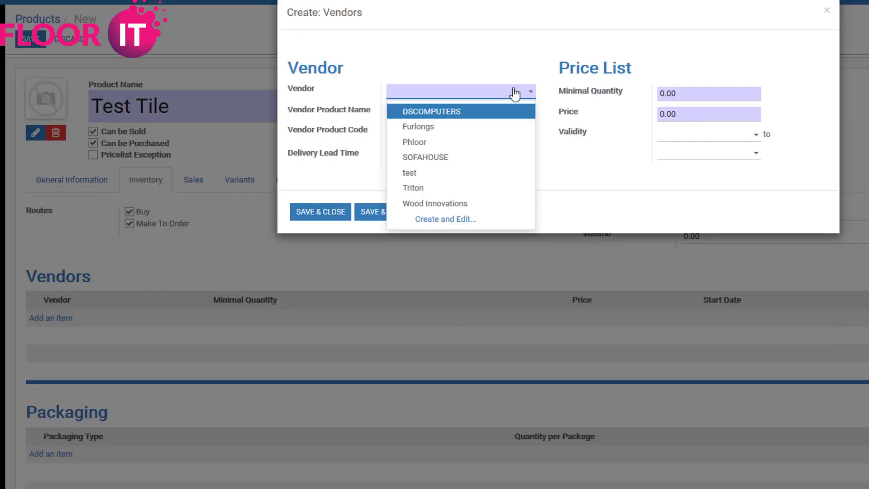
{"action": "left_click", "coordinate": [420, 129]}
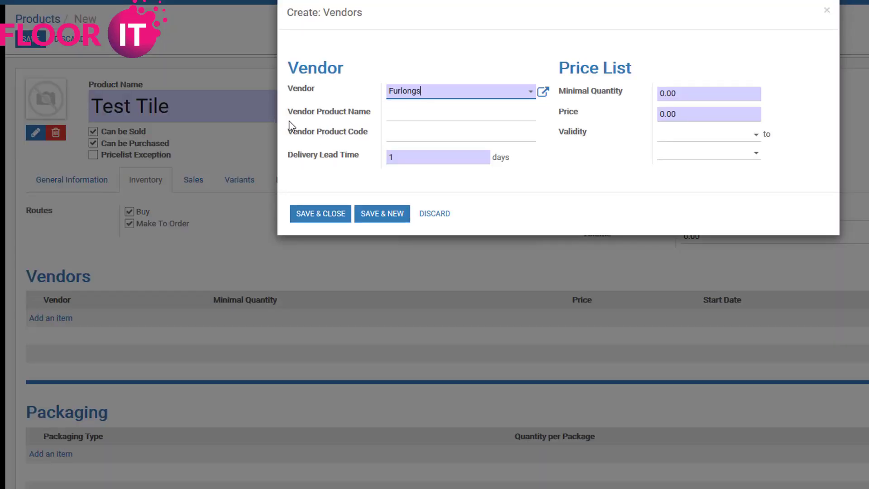
Try "This is real name" as the Vendor Product Name, and replace it with "moz tile".
{"action": "left_click_drag", "start_coordinate": [295, 117], "coordinate": [375, 120]}
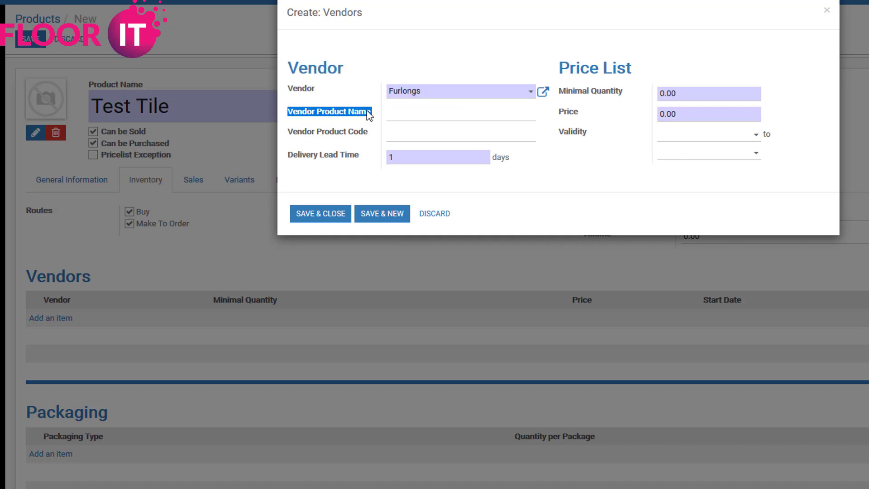
{"action": "mouse_move", "coordinate": [367, 113]}
{"action": "left_click", "coordinate": [431, 114]}
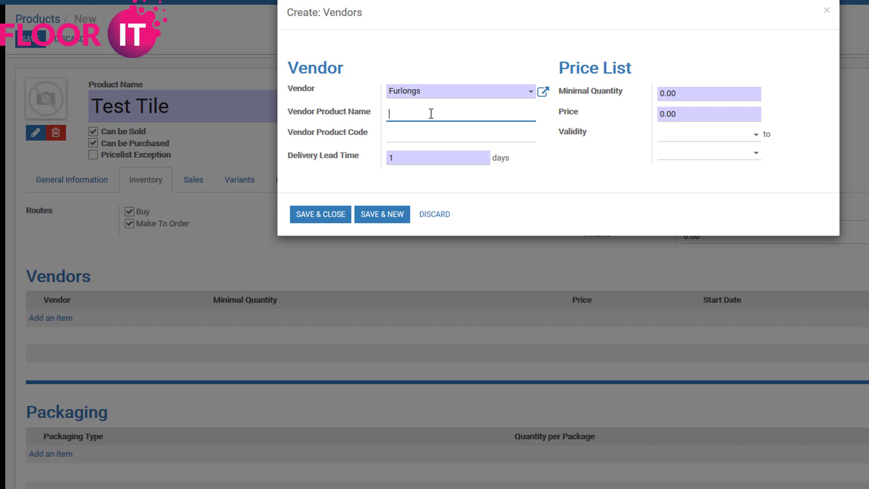
{"action": "type", "text": "This is real name"}
{"action": "left_click_drag", "start_coordinate": [460, 114], "coordinate": [353, 107]}
{"action": "type", "text": "mo"}
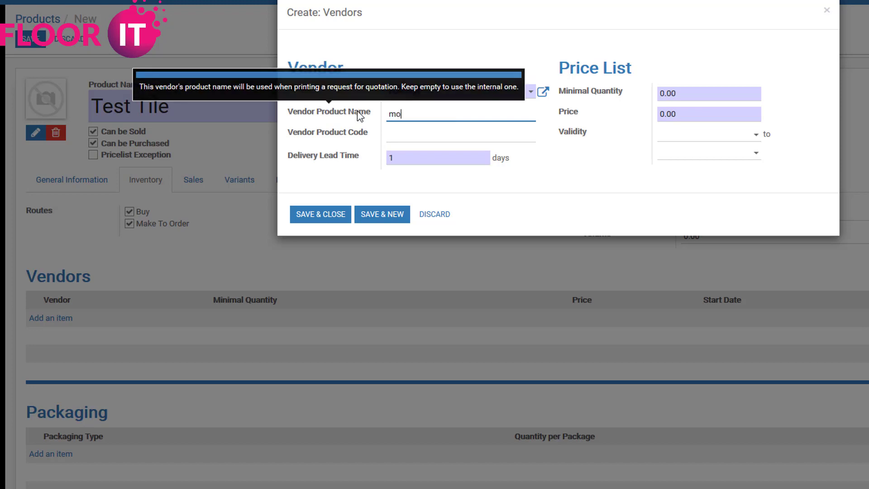
{"action": "type", "text": "z tile"}
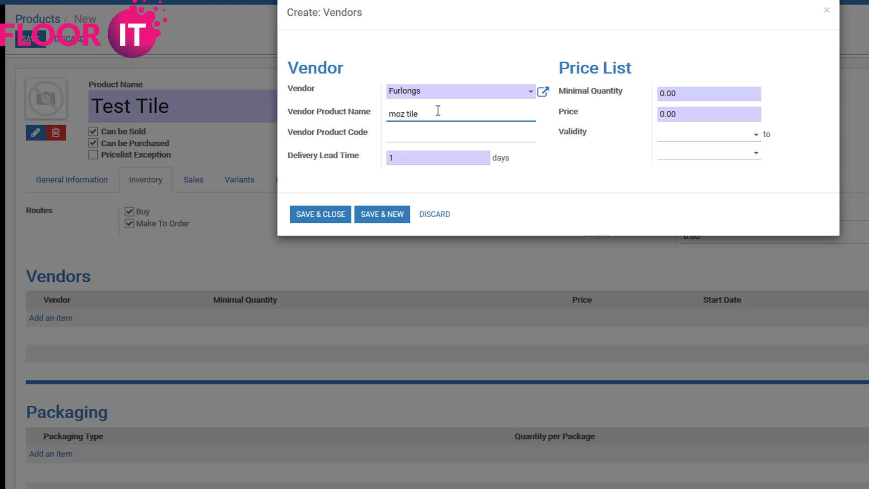
Examine the Vendor Product Name field and its entry in the vendor details.
{"action": "left_click_drag", "start_coordinate": [437, 113], "coordinate": [388, 113]}
{"action": "left_click_drag", "start_coordinate": [286, 114], "coordinate": [363, 114]}
{"action": "left_click", "coordinate": [411, 114]}
{"action": "left_click_drag", "start_coordinate": [432, 113], "coordinate": [386, 116]}
{"action": "left_click", "coordinate": [403, 114]}
{"action": "left_click_drag", "start_coordinate": [427, 114], "coordinate": [386, 114]}
{"action": "left_click", "coordinate": [405, 114]}
{"action": "left_click_drag", "start_coordinate": [438, 116], "coordinate": [380, 116]}
Set the Vendor Product Code to 123456 for the Furlongs vendor entry.
{"action": "left_click", "coordinate": [407, 131]}
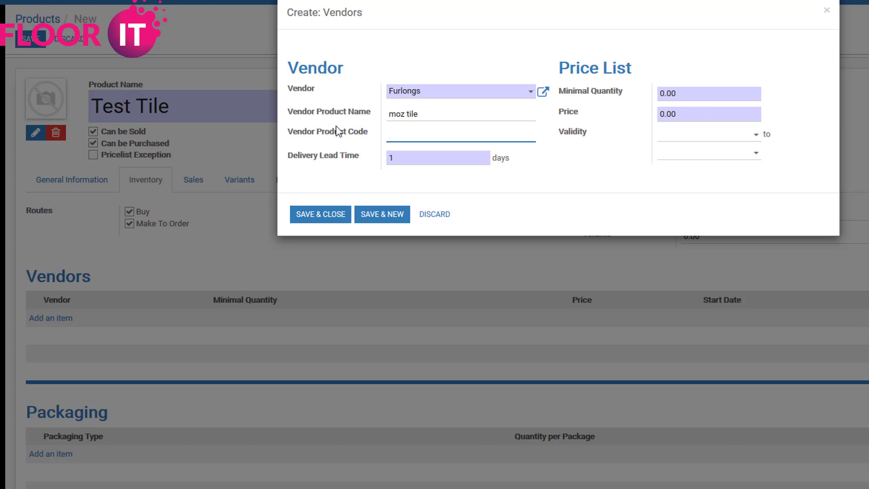
{"action": "type", "text": "123456"}
{"action": "left_click", "coordinate": [659, 114]}
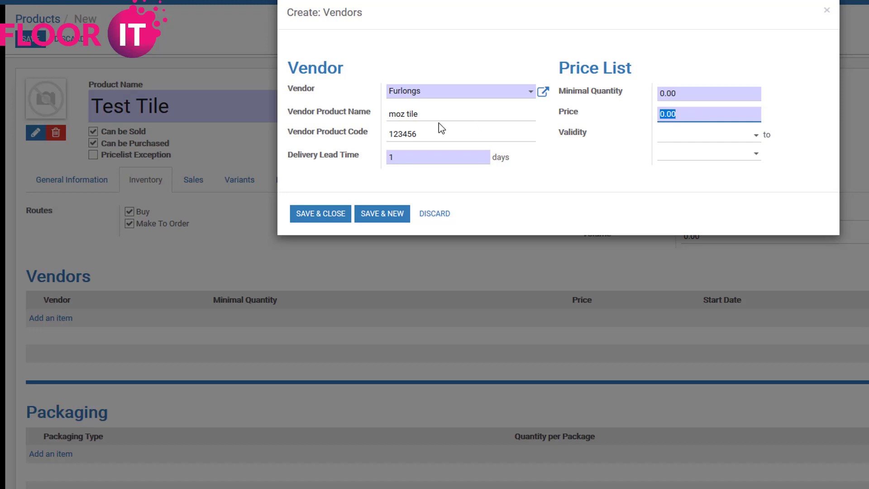
{"action": "mouse_move", "coordinate": [419, 114]}
{"action": "left_mouse_down"}
{"action": "mouse_move", "coordinate": [387, 116]}
{"action": "mouse_move", "coordinate": [407, 121]}
{"action": "left_mouse_up"}
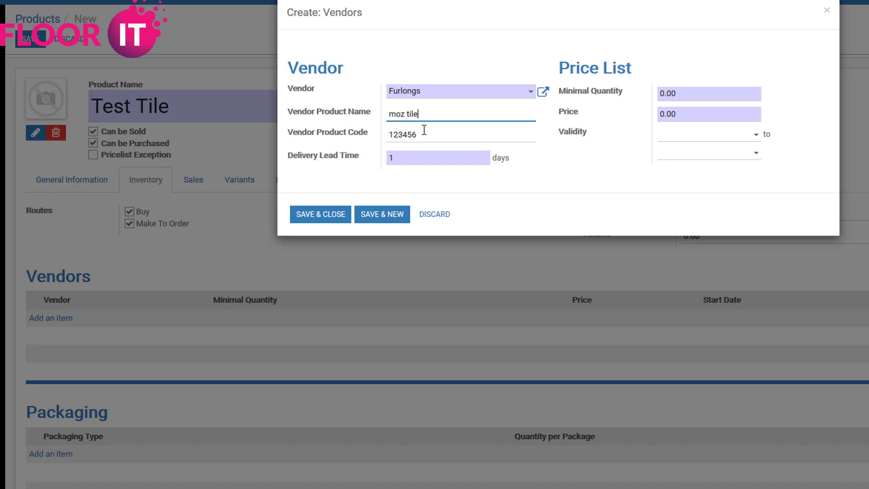
Set the price in the Furlongs vendor entry to 8, then save and close the entry.
{"action": "left_click_drag", "start_coordinate": [688, 114], "coordinate": [654, 114]}
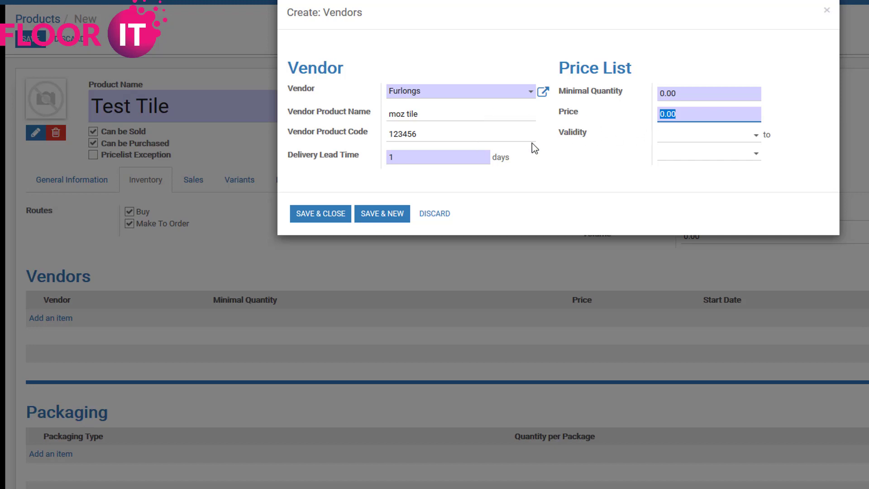
{"action": "left_click", "coordinate": [655, 114]}
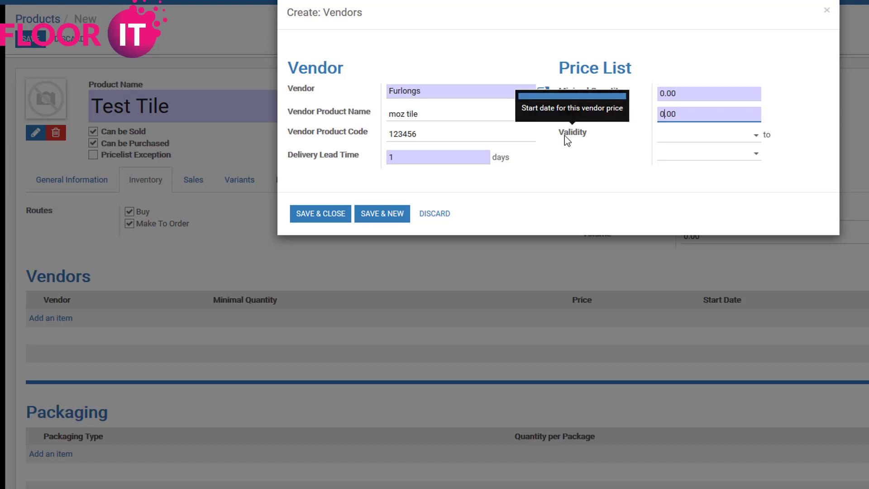
{"action": "left_click", "coordinate": [670, 113]}
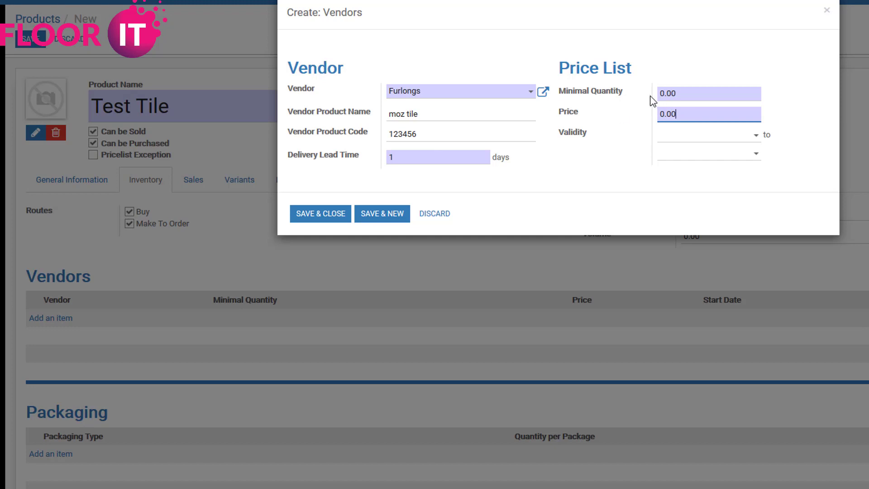
{"action": "left_click_drag", "start_coordinate": [701, 116], "coordinate": [623, 125]}
{"action": "type", "text": "8"}
{"action": "left_click", "coordinate": [584, 182]}
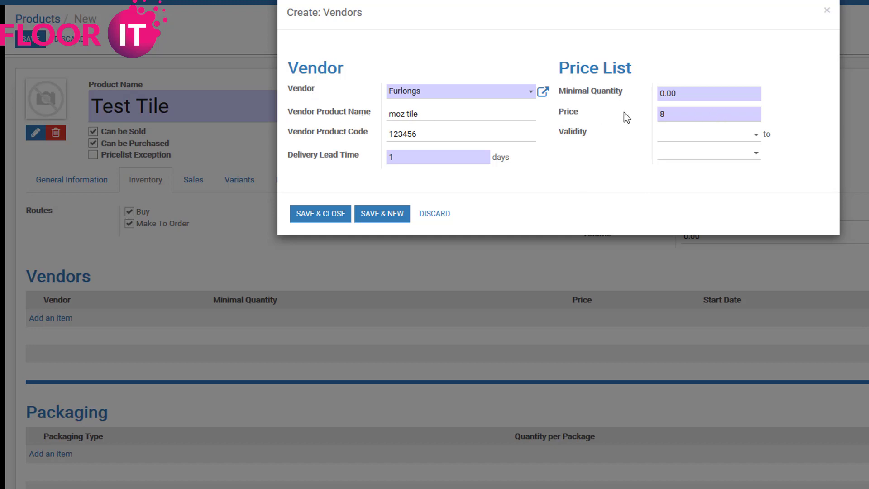
{"action": "left_click", "coordinate": [657, 113]}
{"action": "left_click_drag", "start_coordinate": [665, 114], "coordinate": [656, 113]}
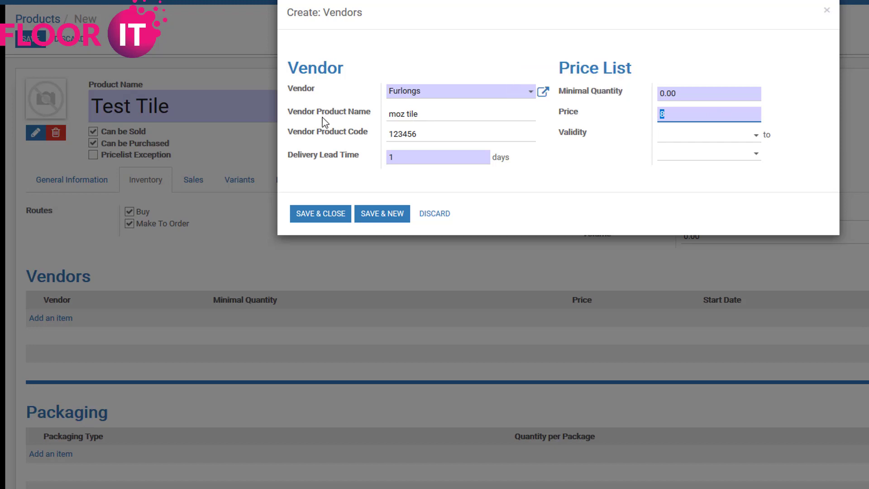
{"action": "mouse_move", "coordinate": [322, 118]}
{"action": "left_click", "coordinate": [581, 117]}
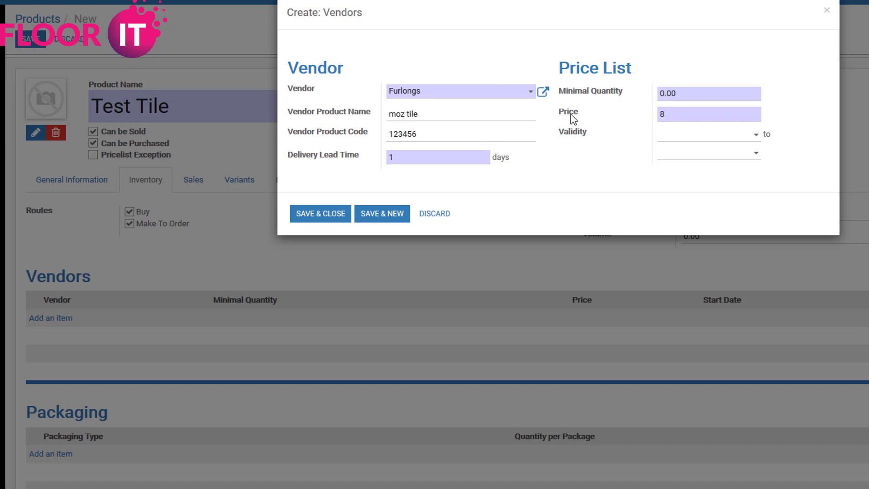
{"action": "left_click", "coordinate": [311, 219]}
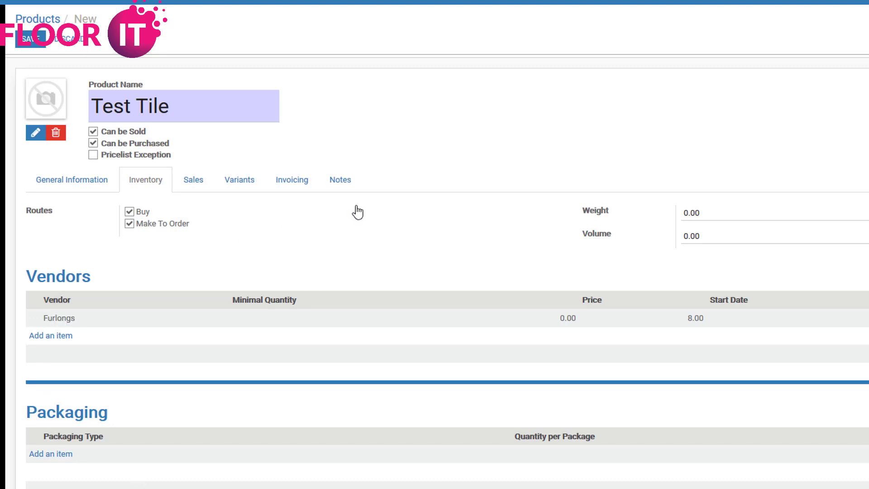
Review the product's sales, variants and invoicing settings, including the Income Account field, and the available product types.
{"action": "left_click", "coordinate": [189, 188]}
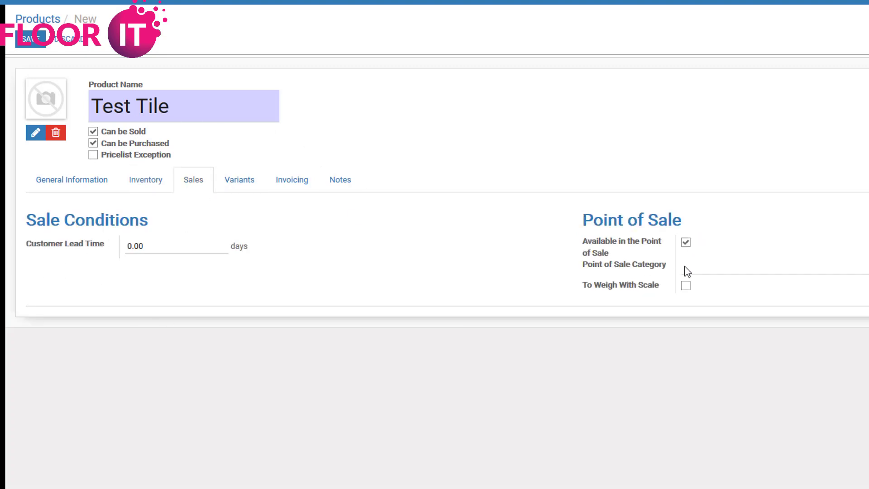
{"action": "left_click", "coordinate": [231, 186]}
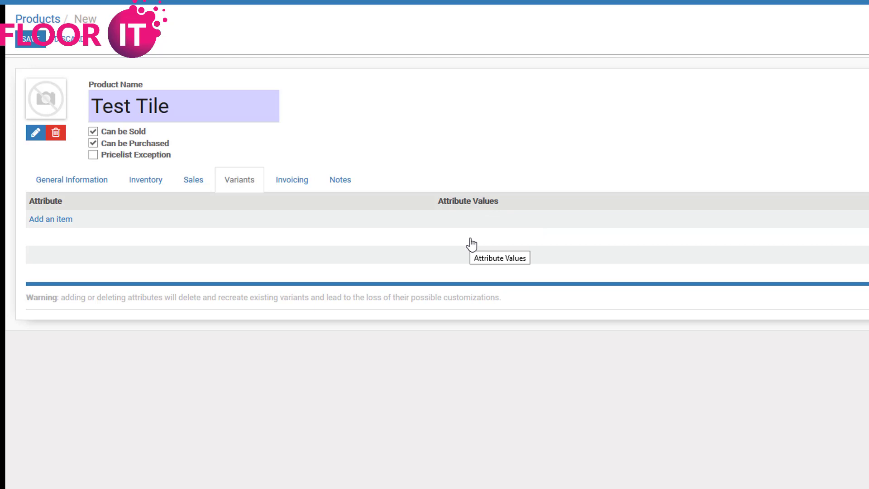
{"action": "left_click", "coordinate": [292, 182]}
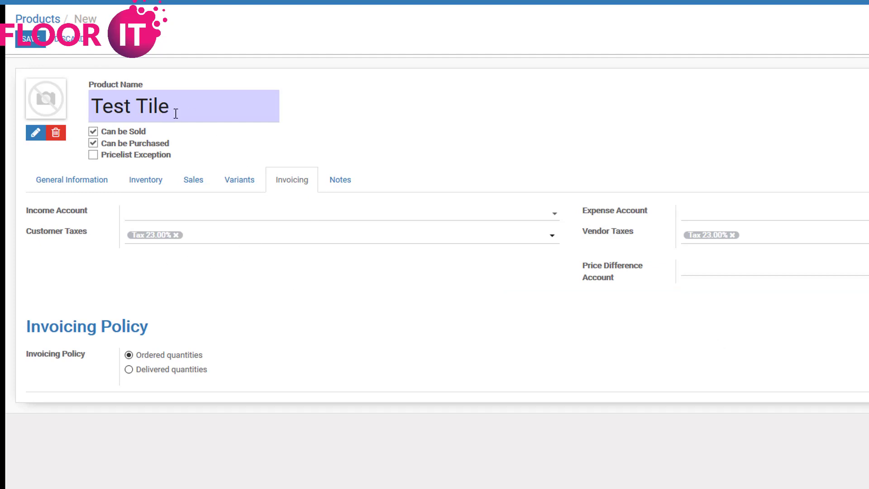
{"action": "left_click_drag", "start_coordinate": [175, 113], "coordinate": [81, 109]}
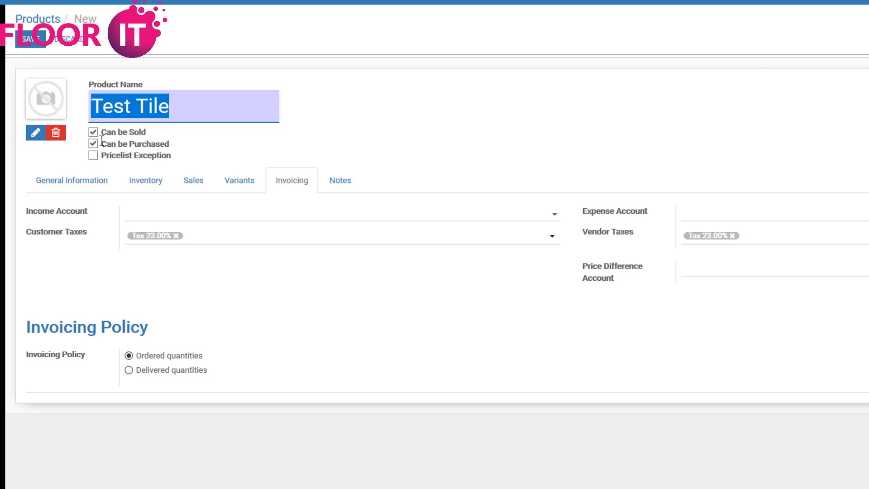
{"action": "left_click", "coordinate": [86, 183]}
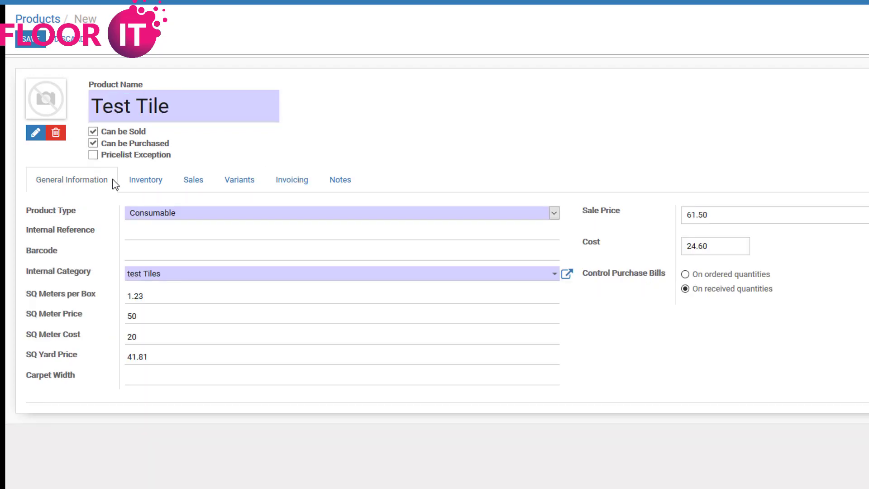
{"action": "left_click", "coordinate": [187, 209]}
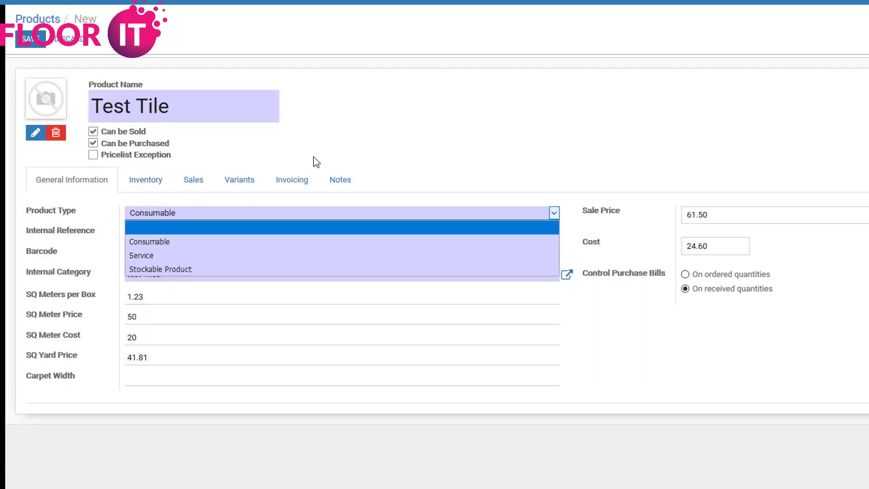
{"action": "left_click", "coordinate": [294, 179]}
{"action": "left_click", "coordinate": [292, 180]}
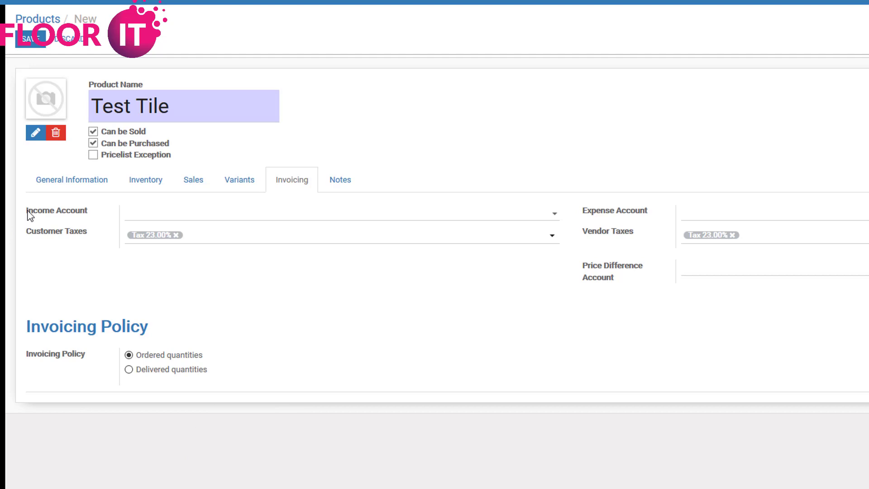
{"action": "left_click_drag", "start_coordinate": [25, 216], "coordinate": [97, 216]}
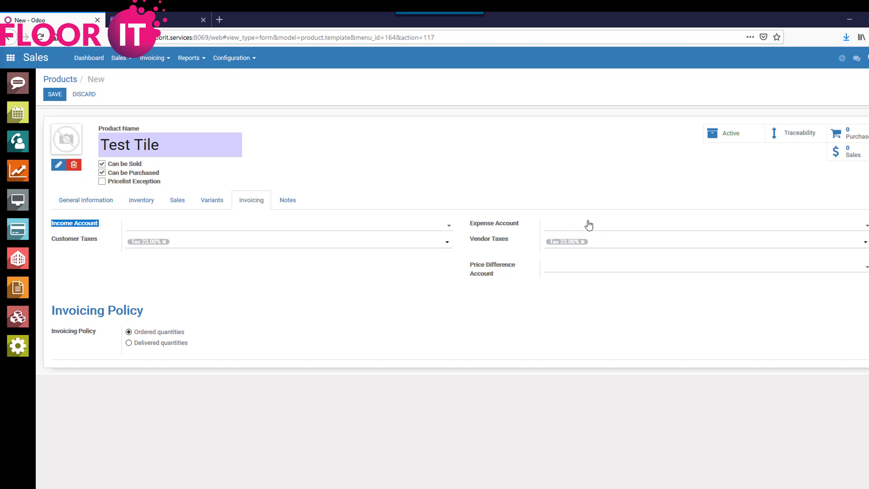
Examine the product's note fields for quotations, vendors, pickings and POS.
{"action": "left_click", "coordinate": [287, 200]}
{"action": "left_click", "coordinate": [100, 242]}
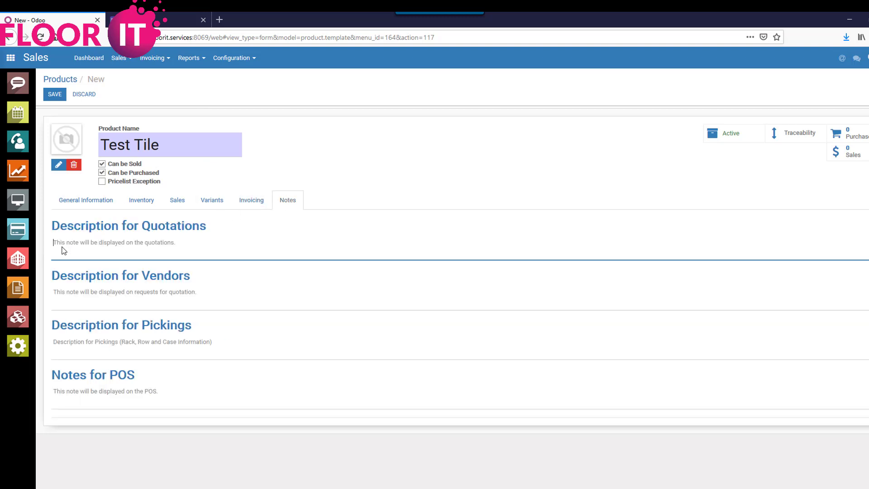
{"action": "left_click", "coordinate": [83, 298]}
{"action": "left_click", "coordinate": [118, 351]}
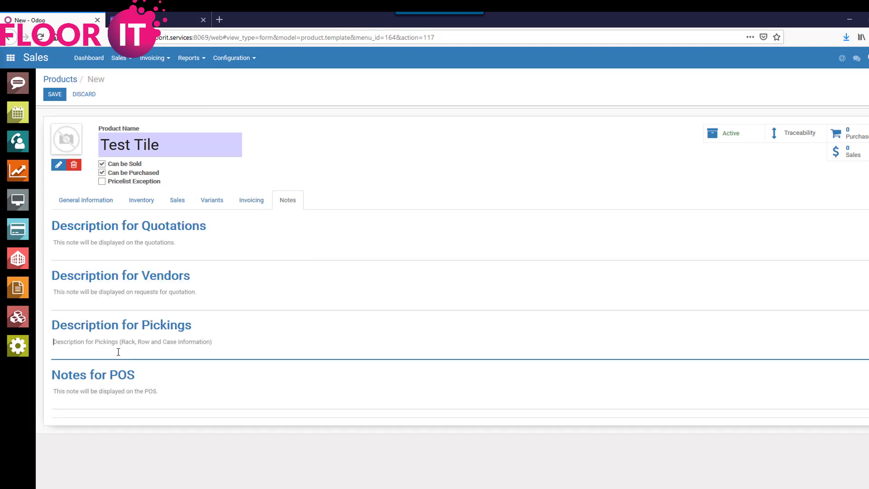
{"action": "left_click", "coordinate": [103, 392]}
{"action": "left_click", "coordinate": [101, 340]}
{"action": "left_click", "coordinate": [101, 301]}
{"action": "left_click", "coordinate": [88, 254]}
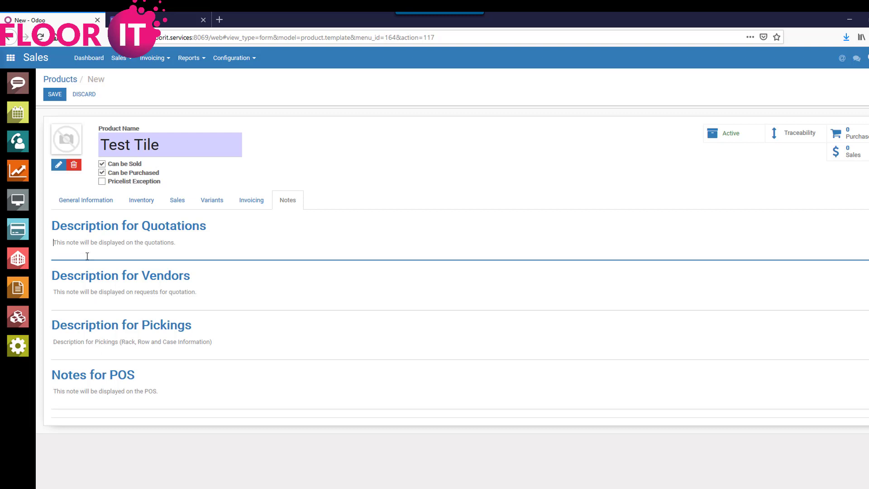
{"action": "left_click", "coordinate": [106, 289]}
{"action": "left_click", "coordinate": [116, 348]}
{"action": "left_click", "coordinate": [60, 393]}
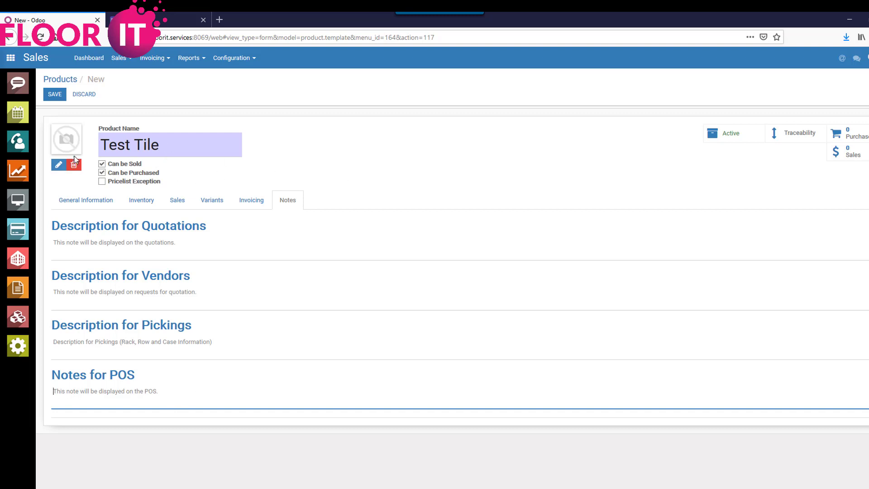
Upload a product image from the Pictures folder and save the new product.
{"action": "left_click", "coordinate": [60, 164]}
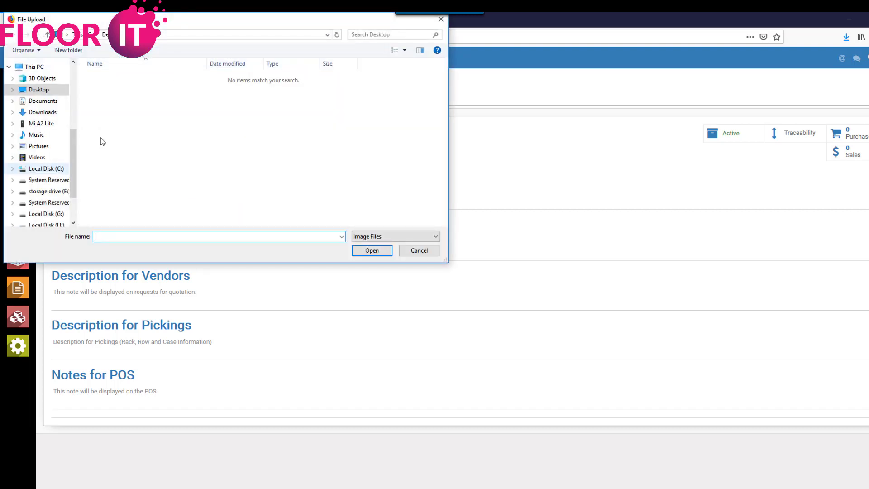
{"action": "left_click", "coordinate": [38, 145]}
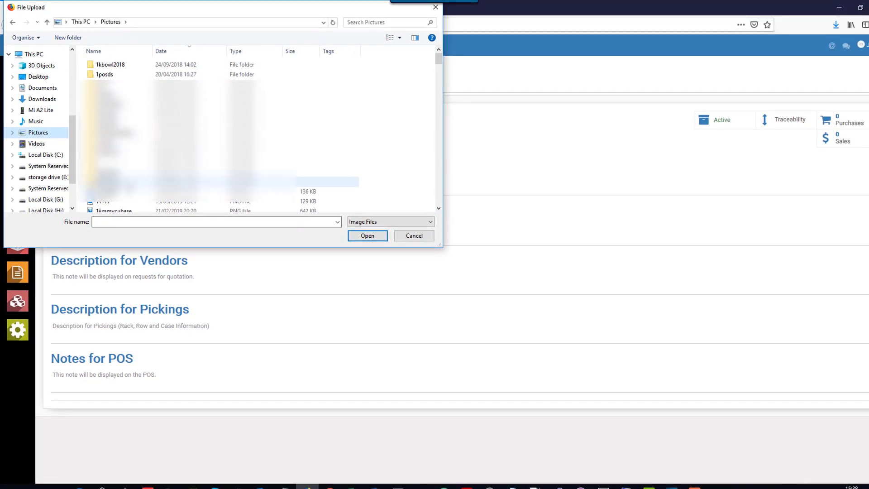
{"action": "double_click", "coordinate": [107, 196]}
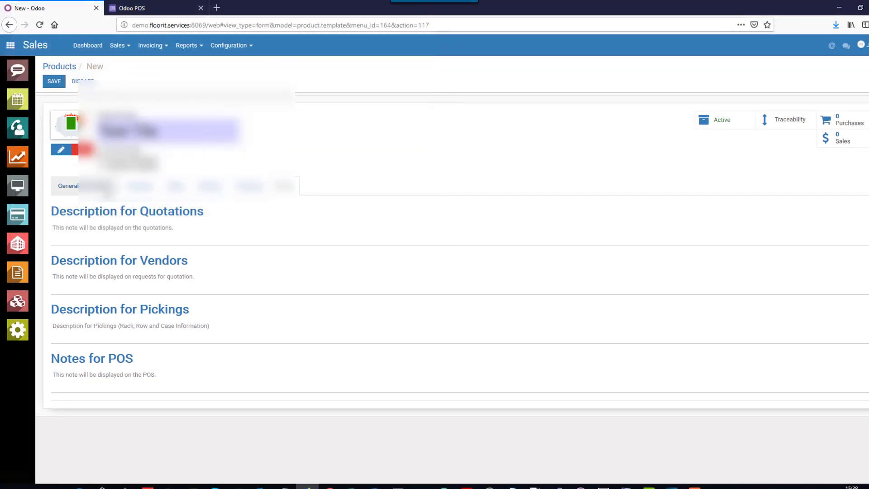
{"action": "left_click", "coordinate": [56, 81]}
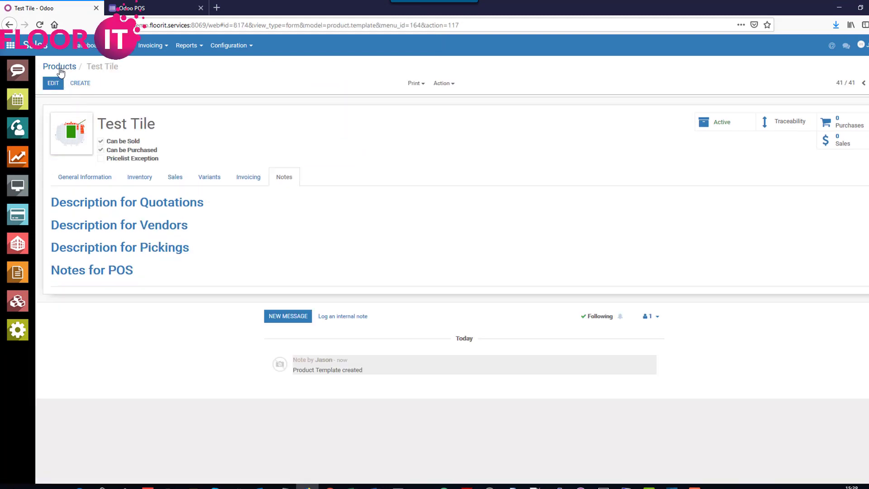
Review the saved product's general information, sales conditions, routes and vendor entry.
{"action": "left_click", "coordinate": [82, 176]}
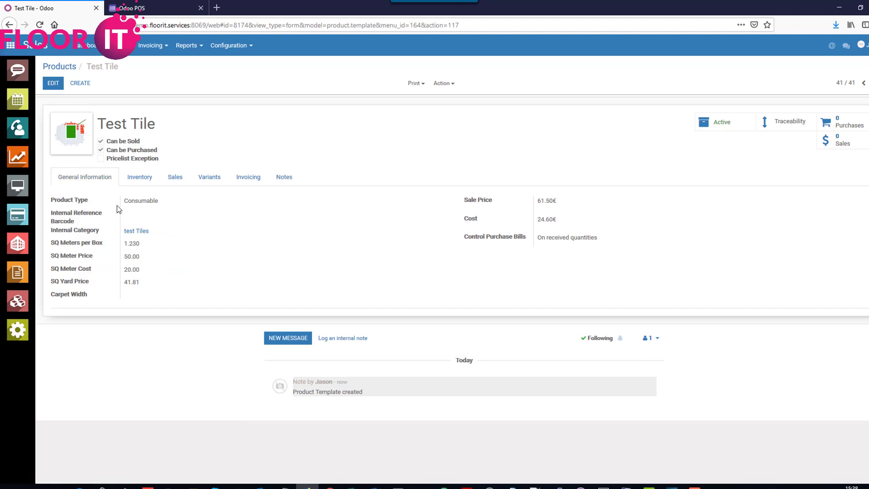
{"action": "left_click", "coordinate": [145, 182]}
{"action": "left_click", "coordinate": [93, 183]}
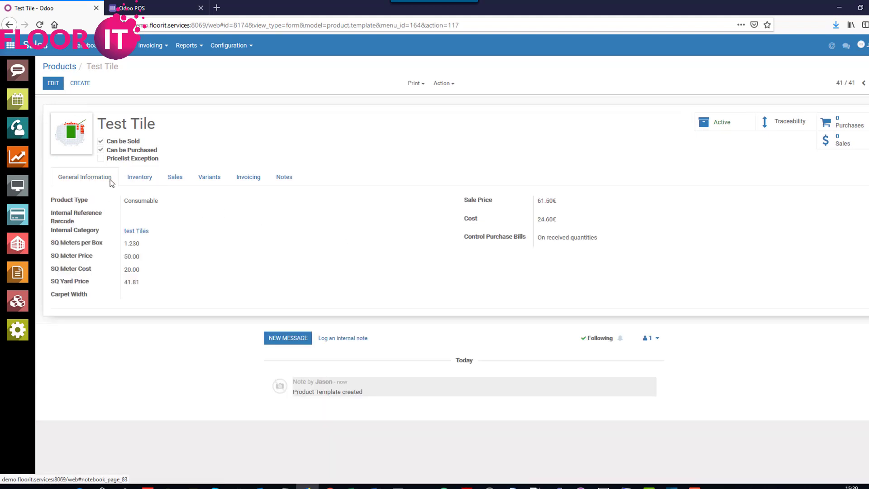
{"action": "left_click", "coordinate": [140, 181]}
{"action": "left_click", "coordinate": [185, 181]}
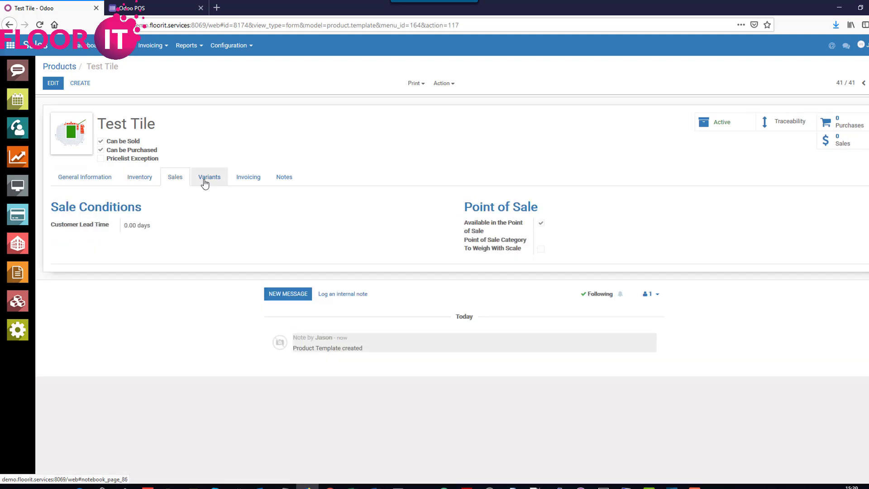
{"action": "left_click", "coordinate": [139, 180]}
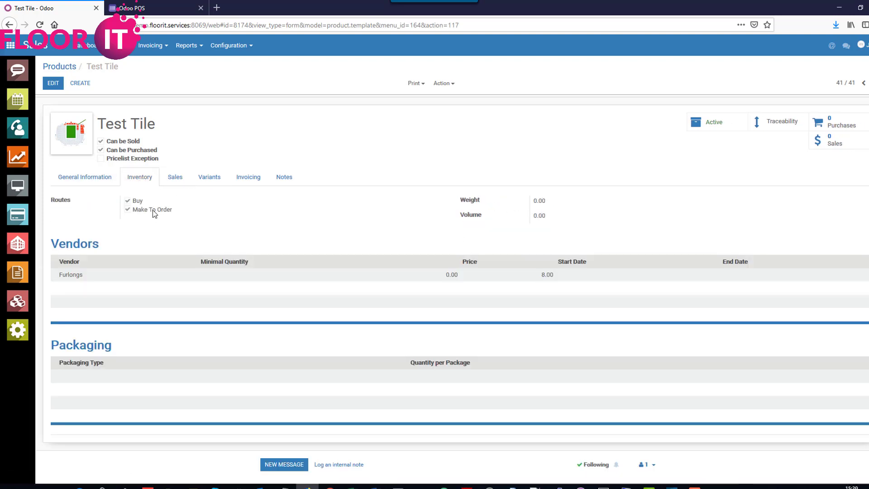
Reopen Test Tile for editing and change its product type to Stockable Product.
{"action": "left_click", "coordinate": [53, 83]}
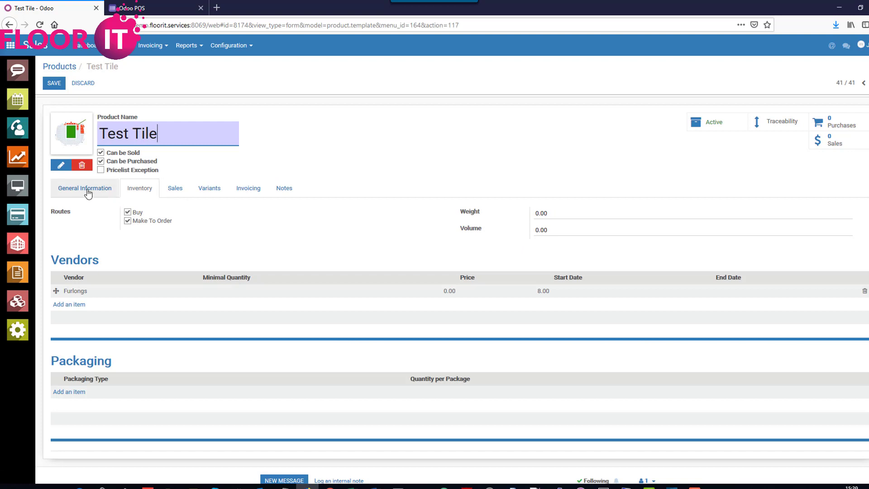
{"action": "left_click", "coordinate": [88, 189]}
{"action": "left_click", "coordinate": [166, 213]}
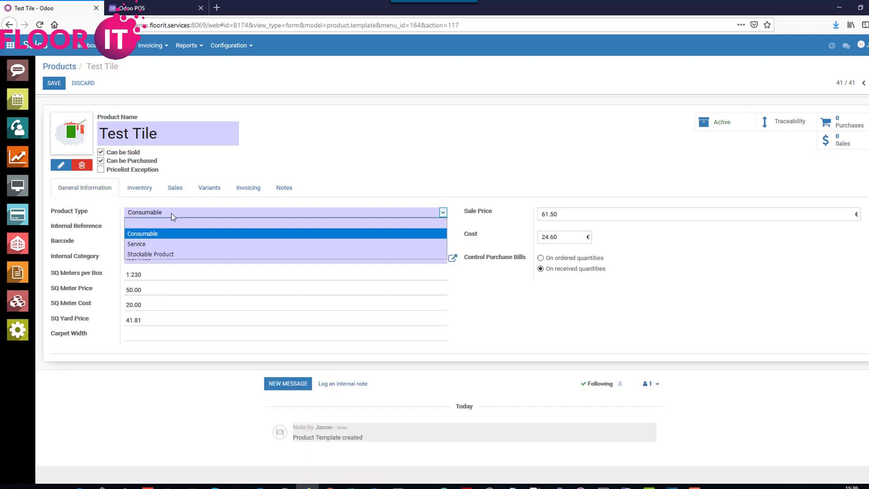
{"action": "left_click", "coordinate": [154, 255]}
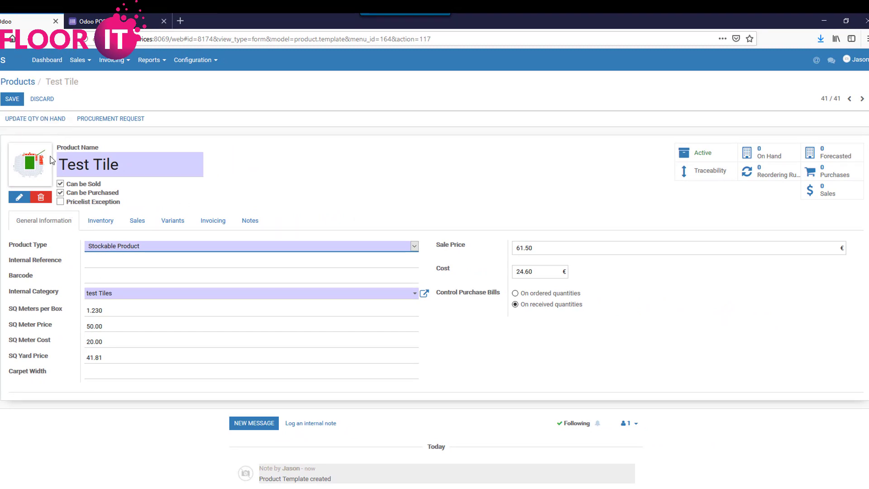
Remove the Make To Order route from the product and save the changes.
{"action": "left_click_drag", "start_coordinate": [93, 220], "coordinate": [98, 223]}
{"action": "left_click", "coordinate": [98, 223]}
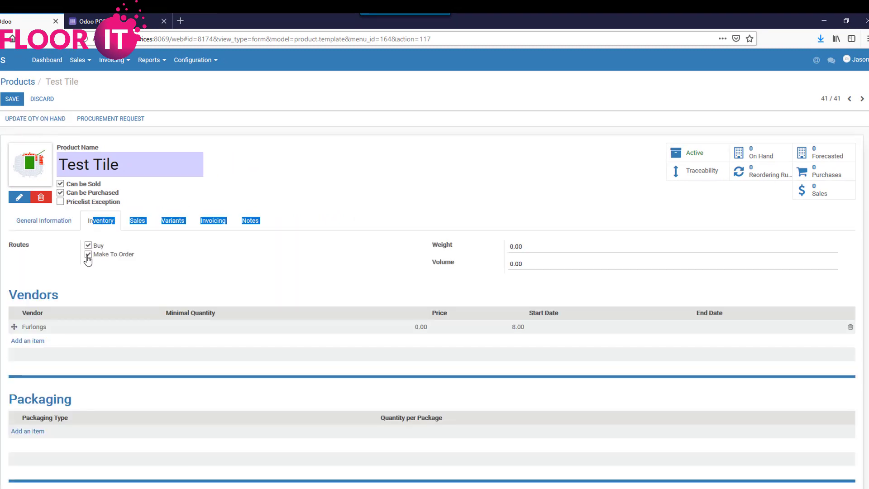
{"action": "left_click", "coordinate": [12, 98]}
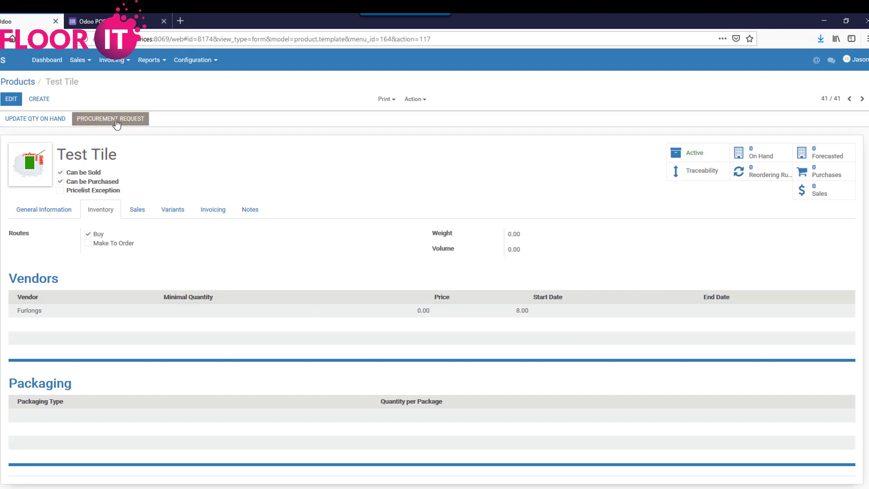
Check the procurement request option and compare the product's inventory routes with its general information.
{"action": "left_click", "coordinate": [93, 119]}
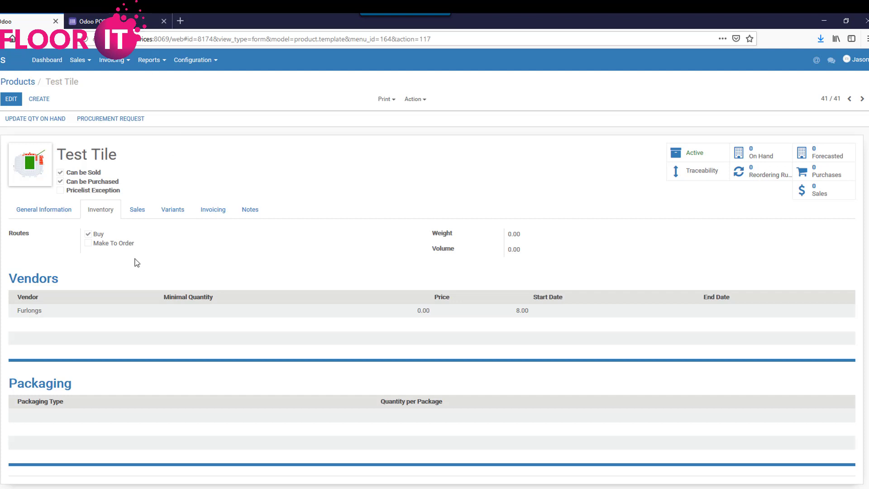
{"action": "left_click", "coordinate": [48, 212]}
{"action": "left_click", "coordinate": [97, 209]}
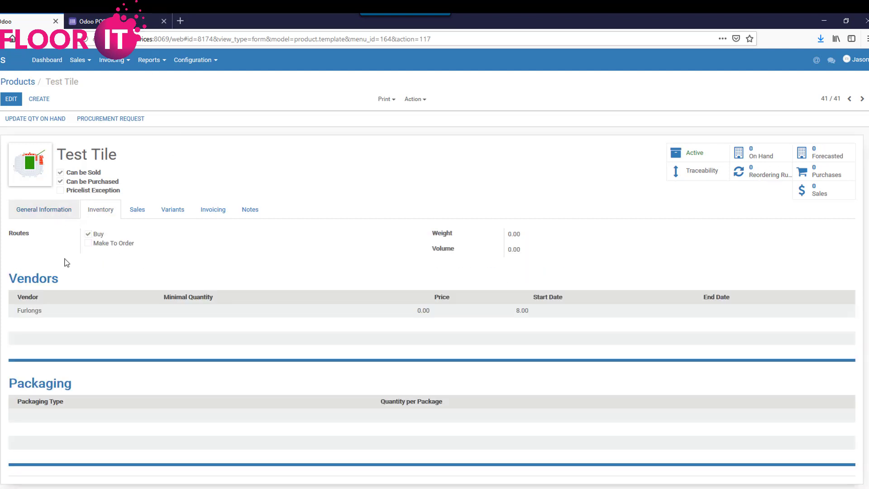
{"action": "left_click", "coordinate": [48, 211]}
{"action": "left_click", "coordinate": [96, 213]}
{"action": "left_click", "coordinate": [59, 214]}
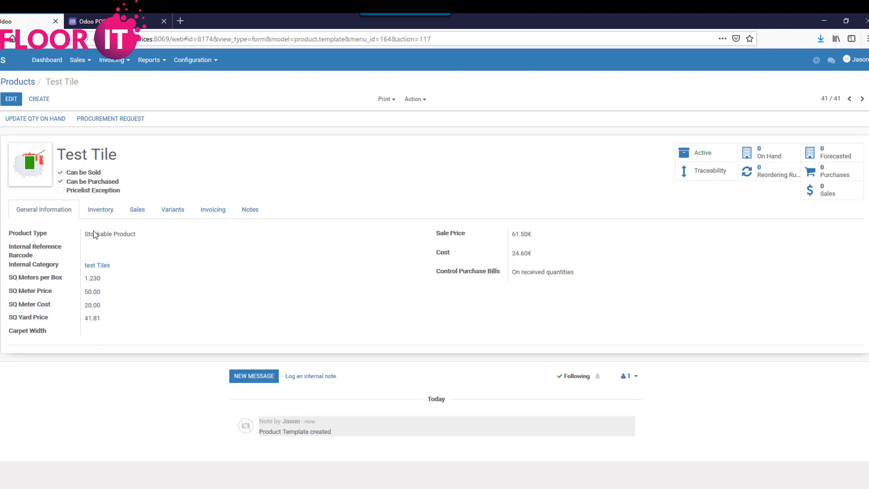
Update Test Tile's quantity on hand to 10 and apply the change.
{"action": "left_click", "coordinate": [28, 119]}
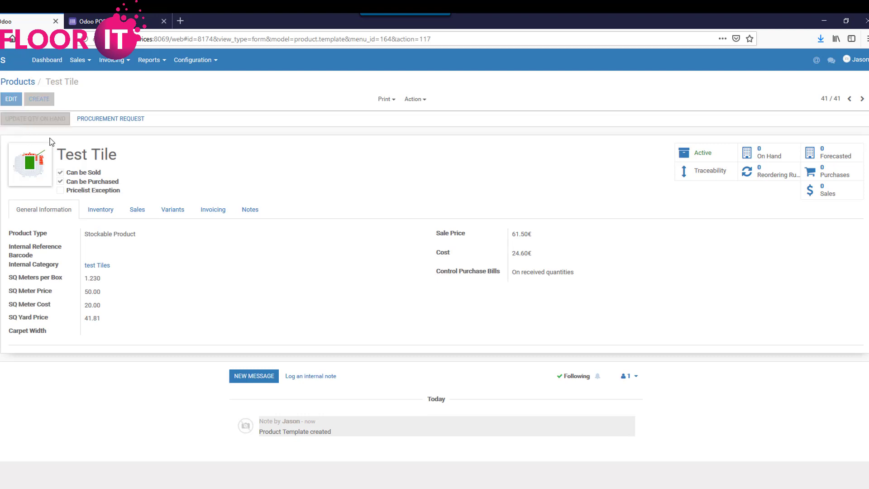
{"action": "left_click_drag", "start_coordinate": [457, 128], "coordinate": [410, 128]}
{"action": "type", "text": "10"}
{"action": "left_click", "coordinate": [224, 169]}
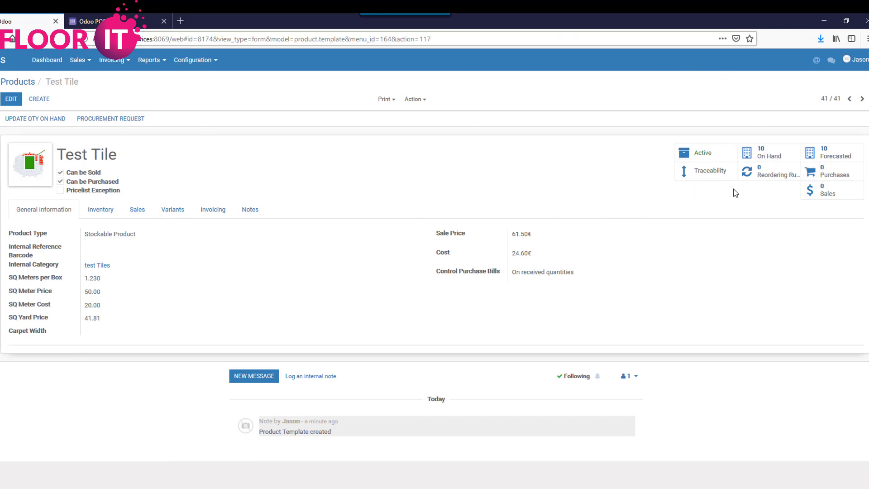
Check Test Tile's inventory routes and vendor entry, and return to its general information.
{"action": "left_click", "coordinate": [766, 179]}
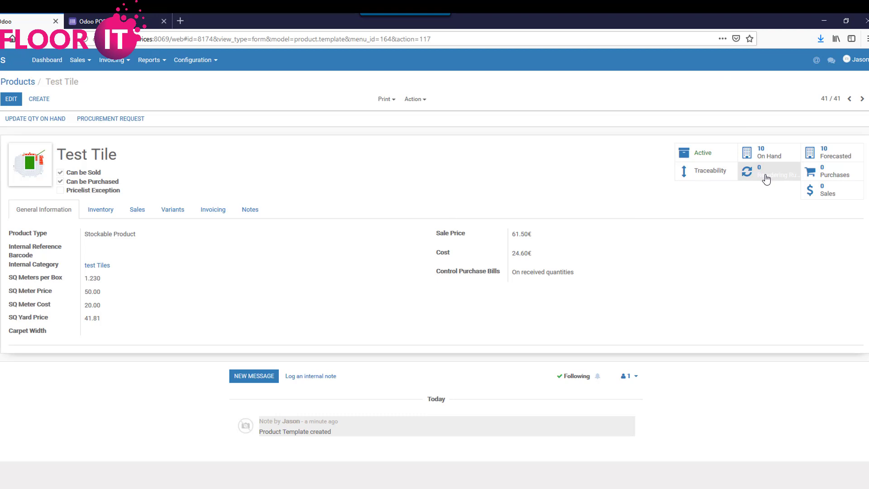
{"action": "left_click_drag", "start_coordinate": [60, 152], "coordinate": [115, 155]}
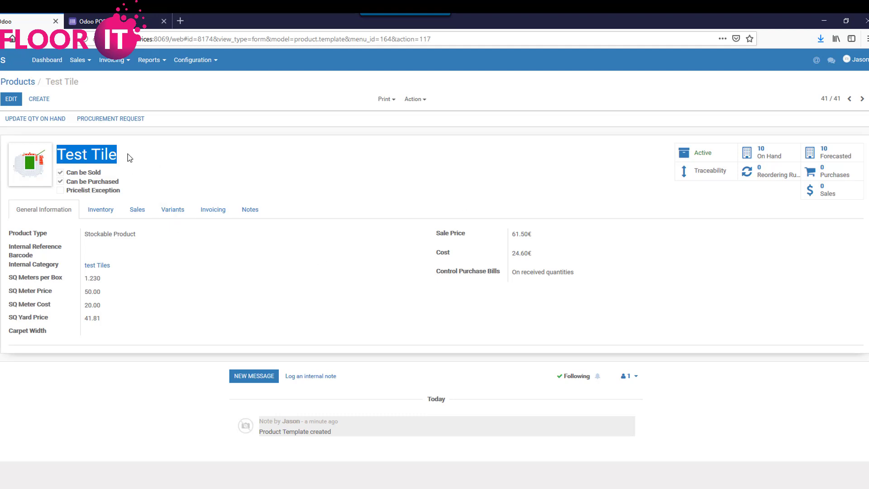
{"action": "left_click", "coordinate": [78, 159]}
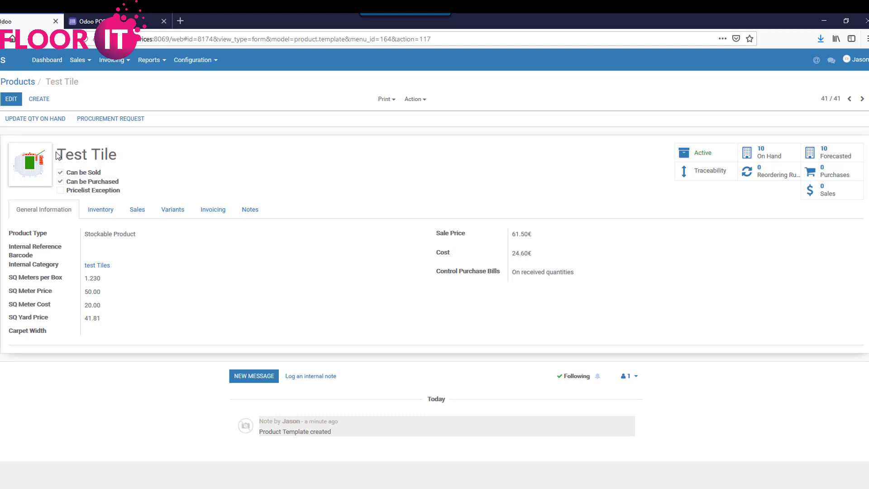
{"action": "left_click_drag", "start_coordinate": [56, 153], "coordinate": [108, 149]}
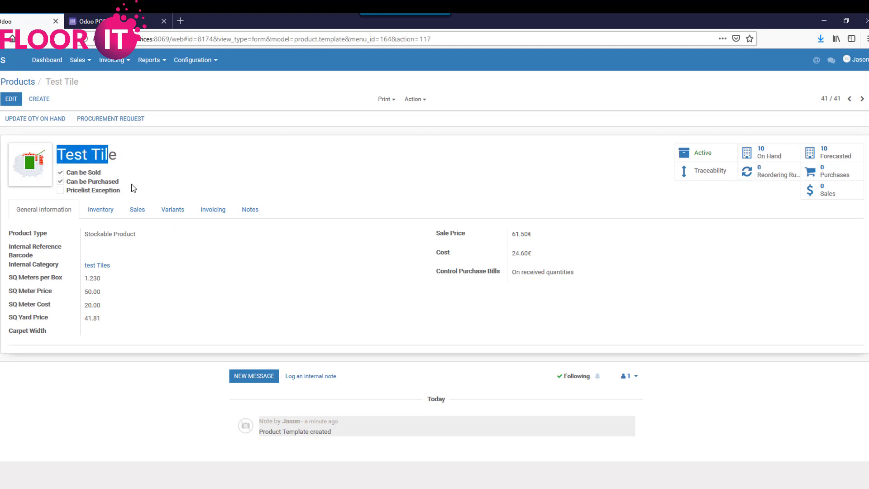
{"action": "left_click", "coordinate": [93, 211]}
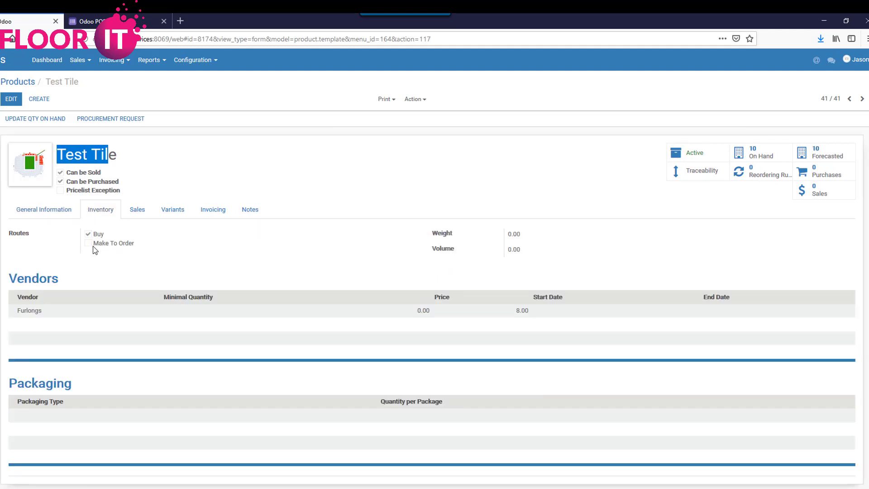
{"action": "left_click", "coordinate": [59, 212]}
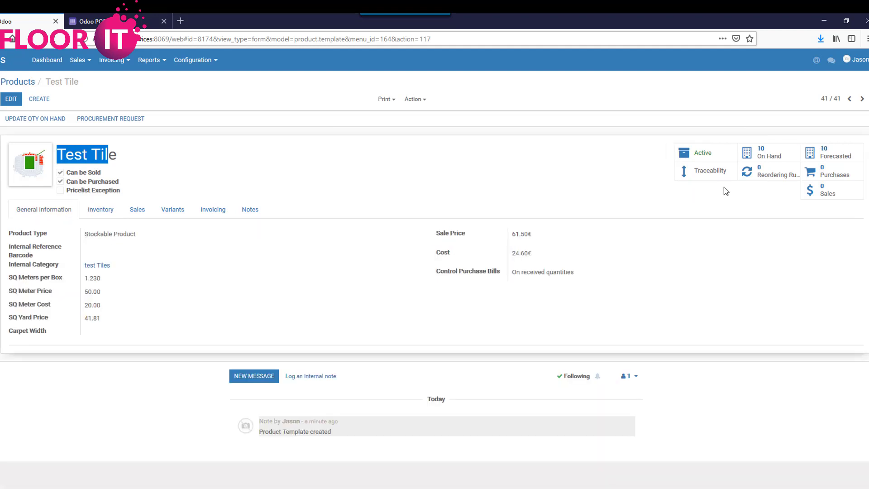
Create a reordering rule for Test Tile with a minimum quantity of 10 and a maximum quantity of 20.
{"action": "left_click", "coordinate": [775, 179]}
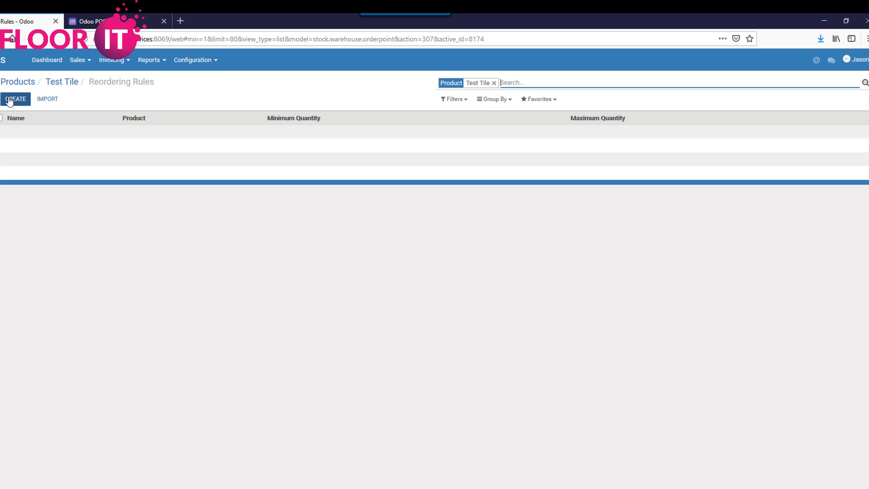
{"action": "left_click", "coordinate": [10, 101]}
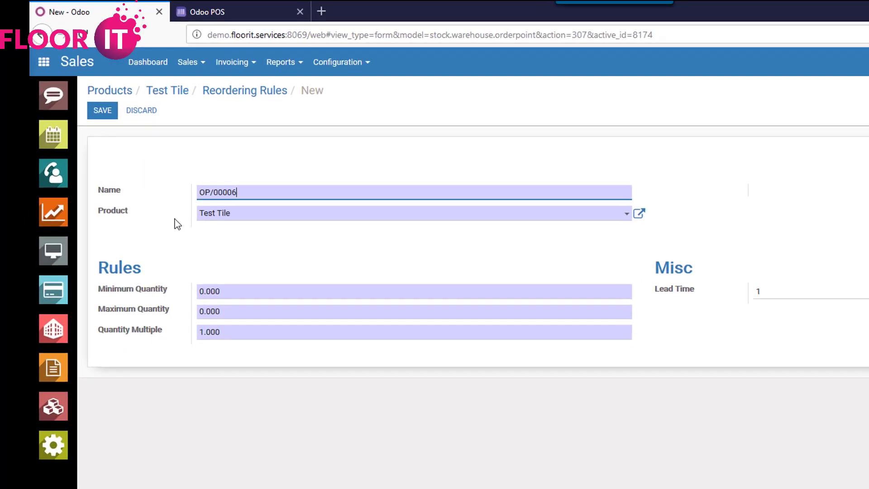
{"action": "left_click", "coordinate": [205, 290]}
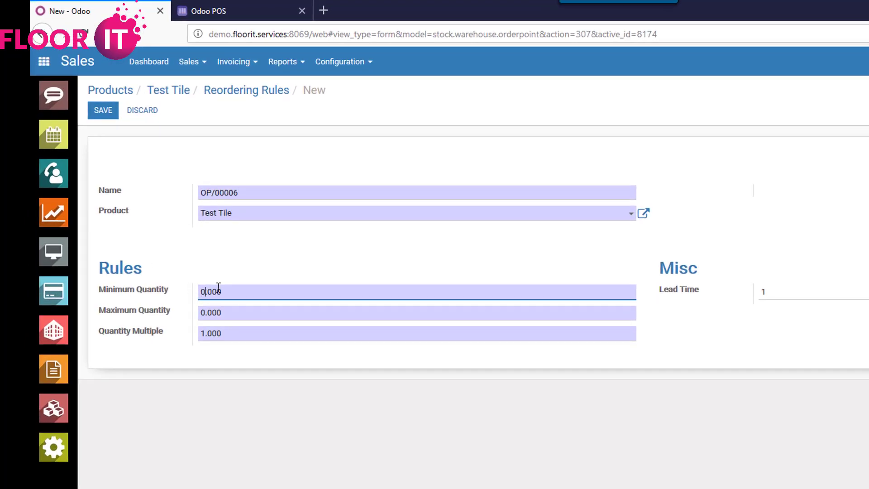
{"action": "left_click_drag", "start_coordinate": [264, 293], "coordinate": [194, 285]}
{"action": "type", "text": "10"}
{"action": "left_click", "coordinate": [224, 315]}
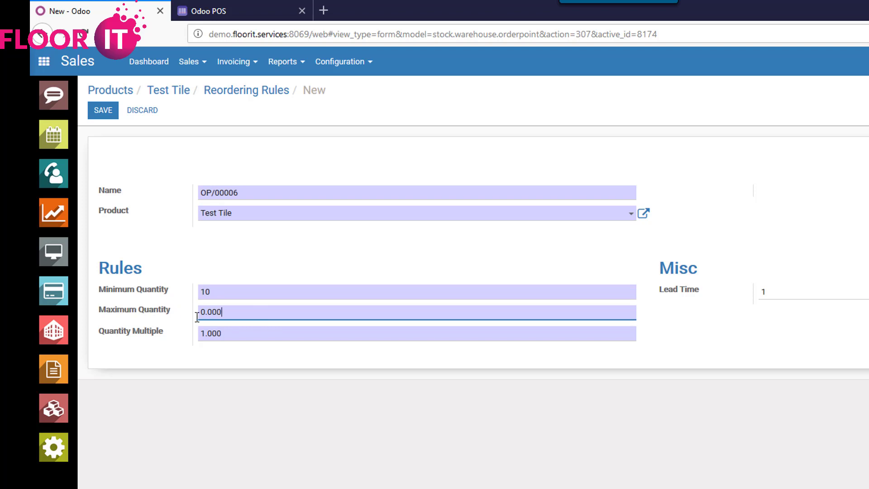
{"action": "mouse_move", "coordinate": [139, 333]}
{"action": "type", "text": "20"}
{"action": "left_click", "coordinate": [233, 351]}
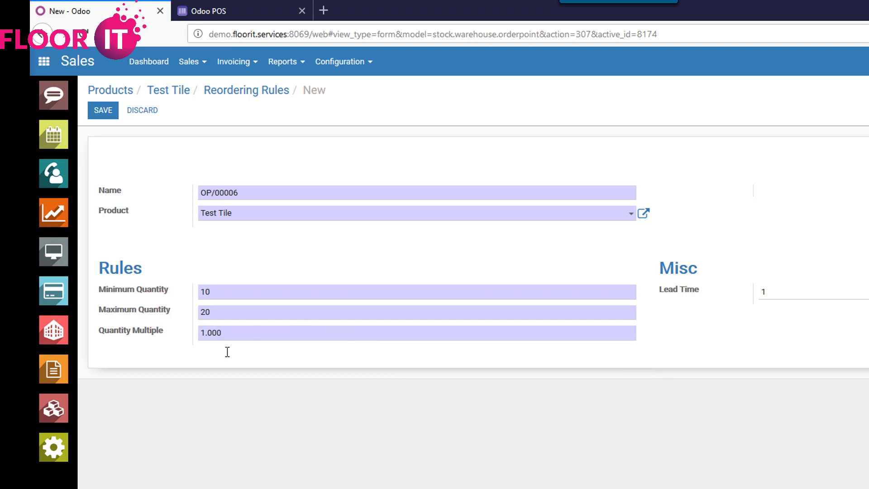
Check the reordering rule's lead time and save the rule.
{"action": "left_click", "coordinate": [795, 292]}
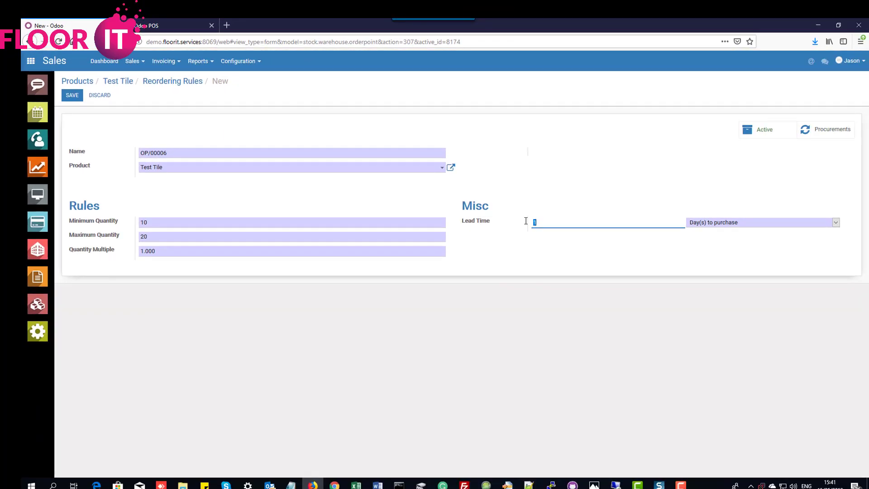
{"action": "double_click", "coordinate": [586, 243]}
{"action": "left_click", "coordinate": [71, 97]}
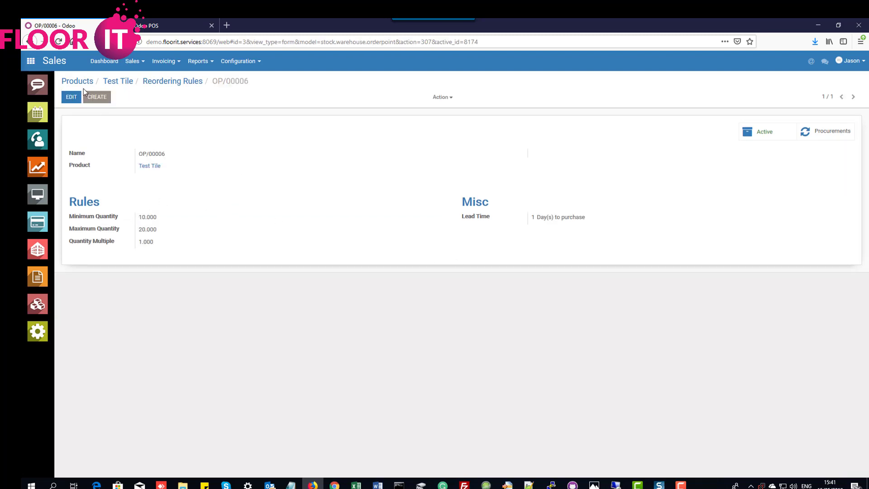
Reopen the reordering rule from the Test Tile product, review its maximum quantity, and return to the product.
{"action": "left_click", "coordinate": [116, 83]}
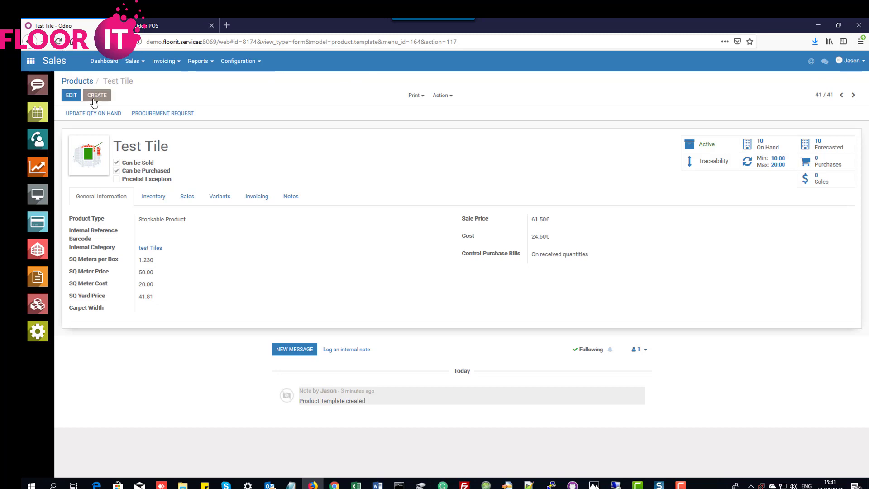
{"action": "left_click", "coordinate": [777, 162]}
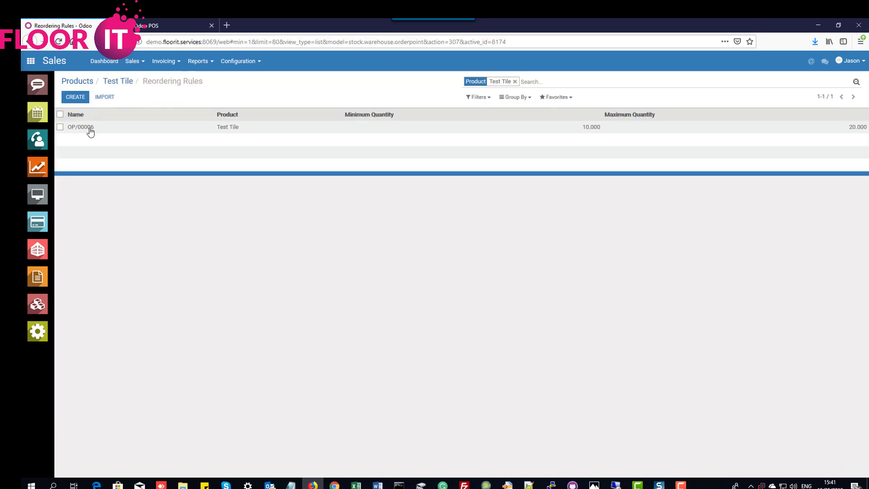
{"action": "left_click", "coordinate": [91, 129]}
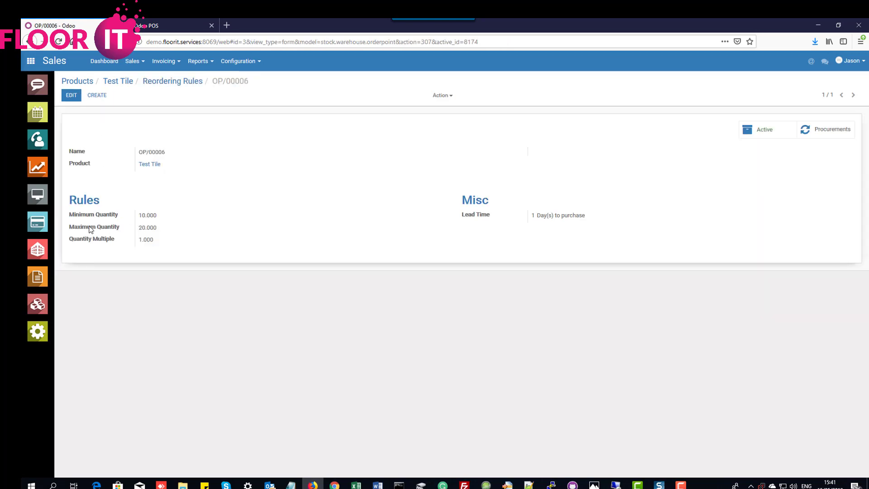
{"action": "left_click_drag", "start_coordinate": [69, 227], "coordinate": [162, 230]}
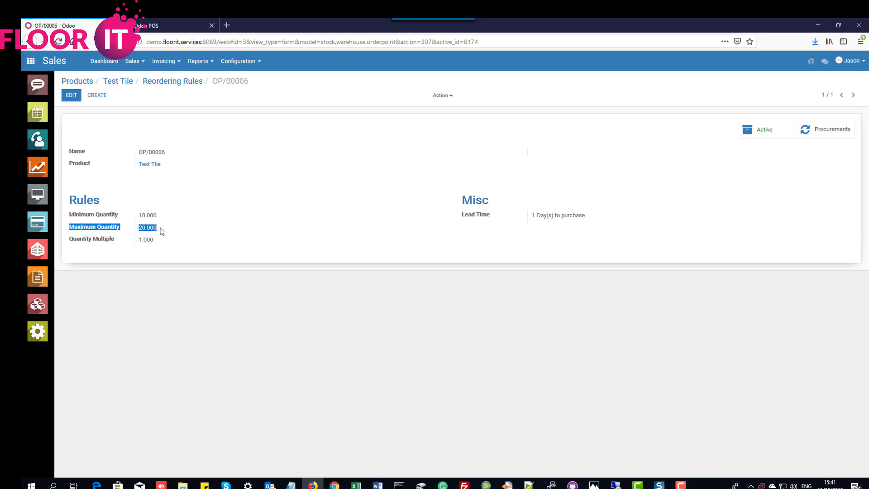
{"action": "left_click", "coordinate": [120, 81]}
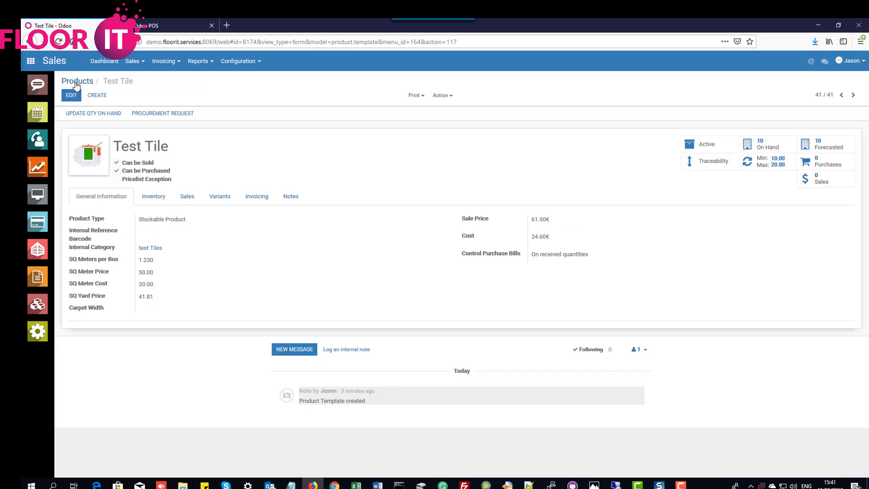
Open the BINGO KITCHEN MAT - 50 X 80 product, examine its Pricelist Exception option, and return to the product list.
{"action": "left_click", "coordinate": [76, 84]}
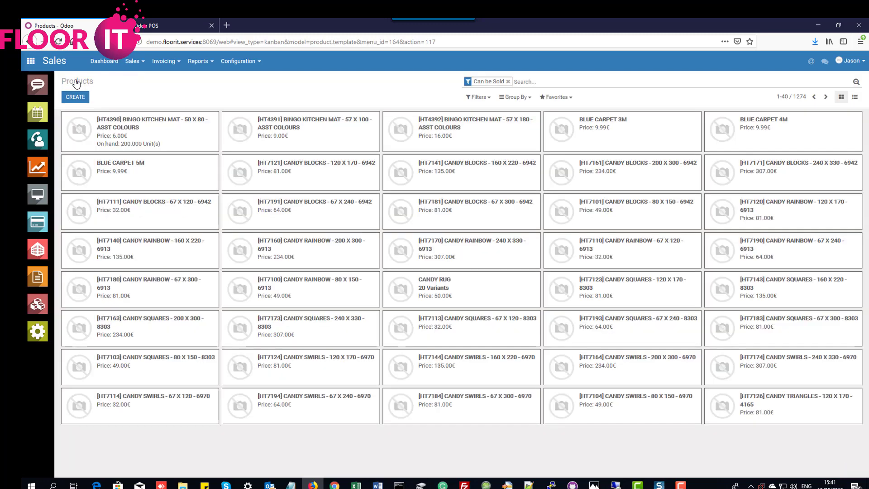
{"action": "left_click", "coordinate": [132, 134]}
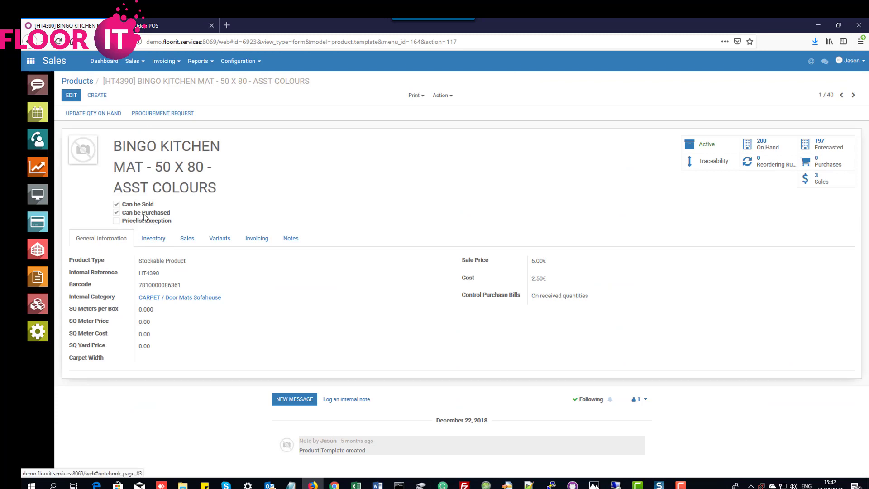
{"action": "left_click_drag", "start_coordinate": [126, 221], "coordinate": [170, 220]}
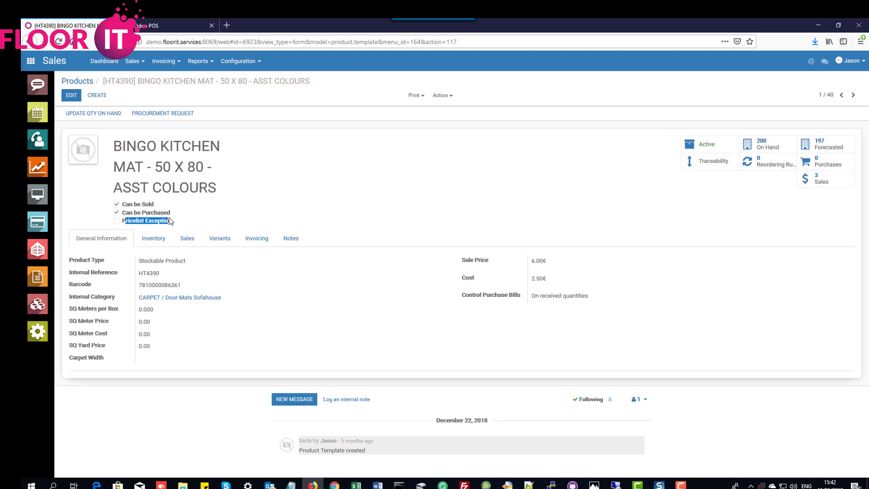
{"action": "left_click", "coordinate": [68, 203]}
{"action": "left_click", "coordinate": [78, 81]}
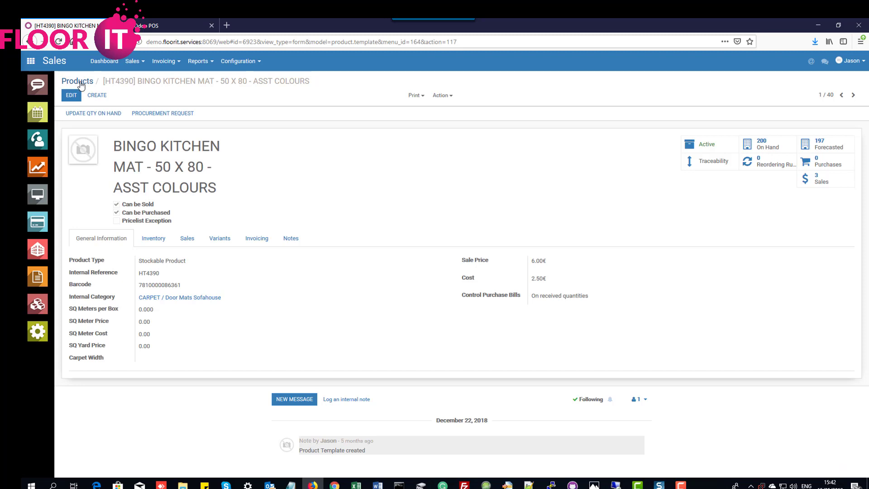